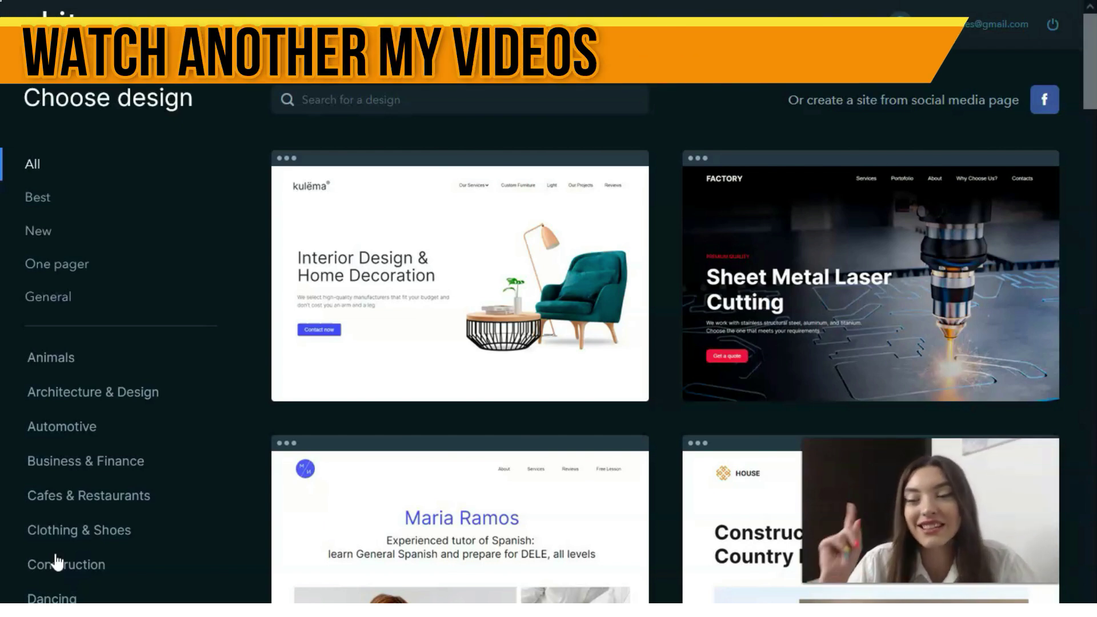
pyautogui.click(36, 571)
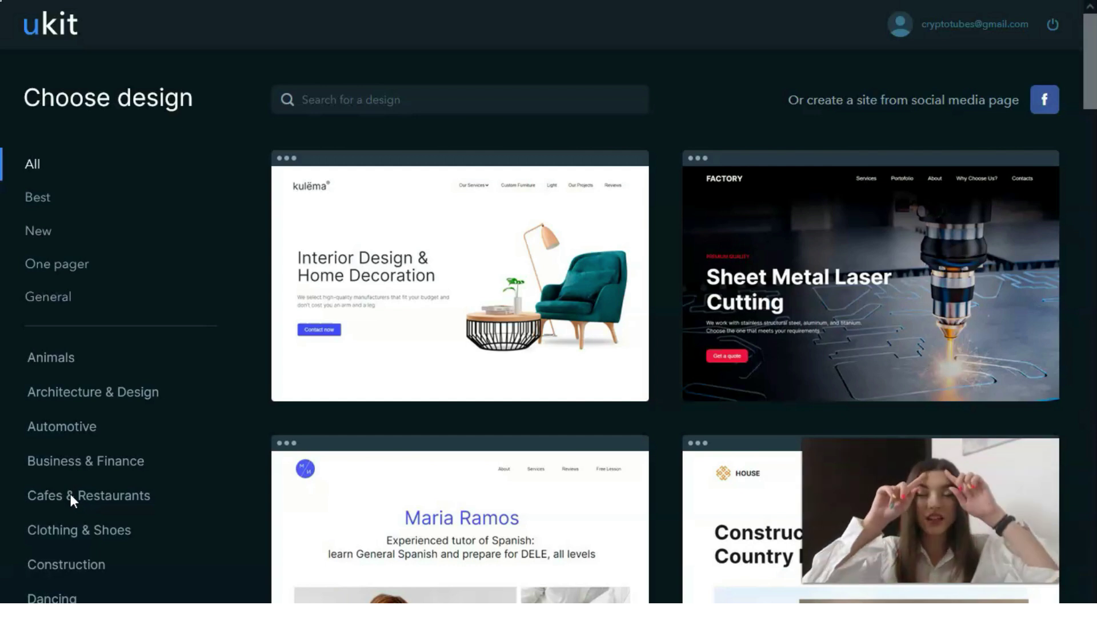
pyautogui.click(29, 579)
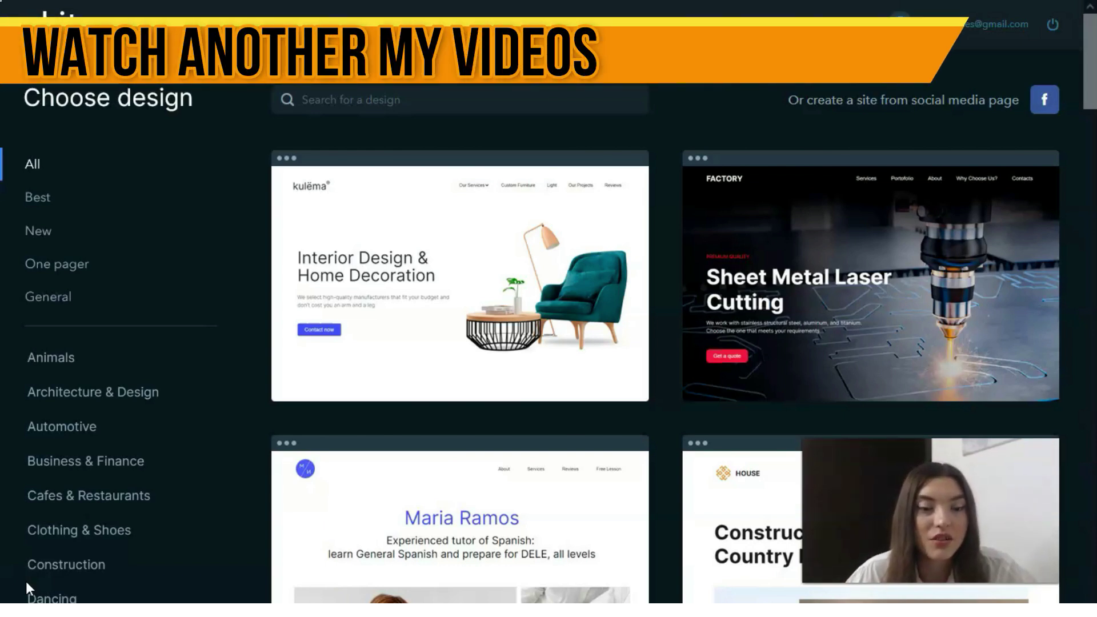
# Browse the full gallery of website designs across all categories.
pyautogui.scroll(-10, 578, 225)
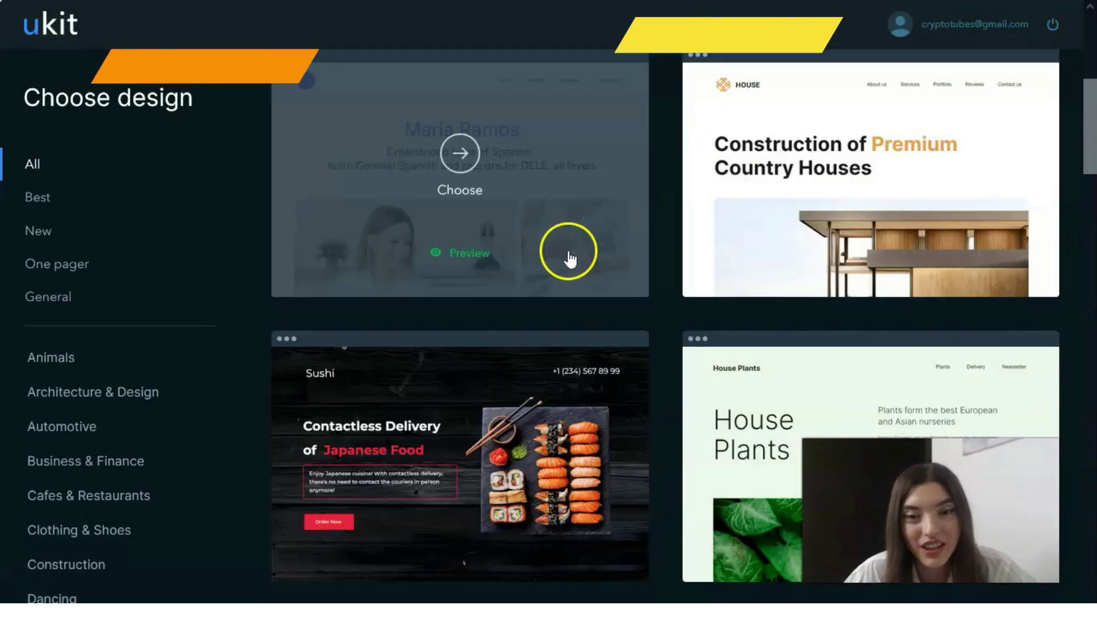
pyautogui.scroll(-20, 622, 343)
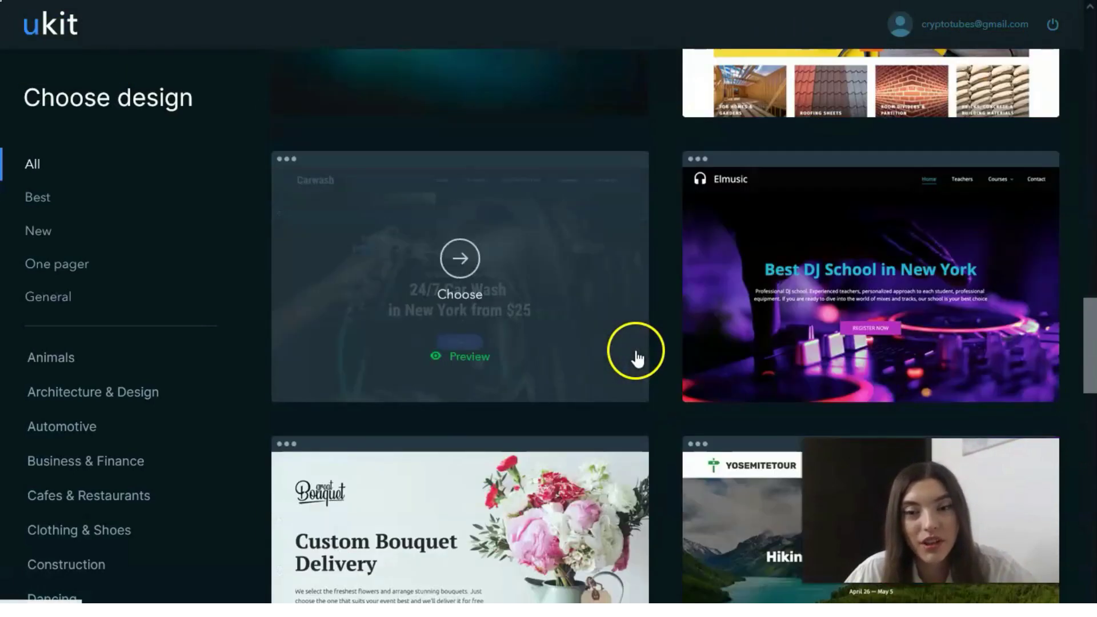
pyautogui.scroll(-12, 636, 359)
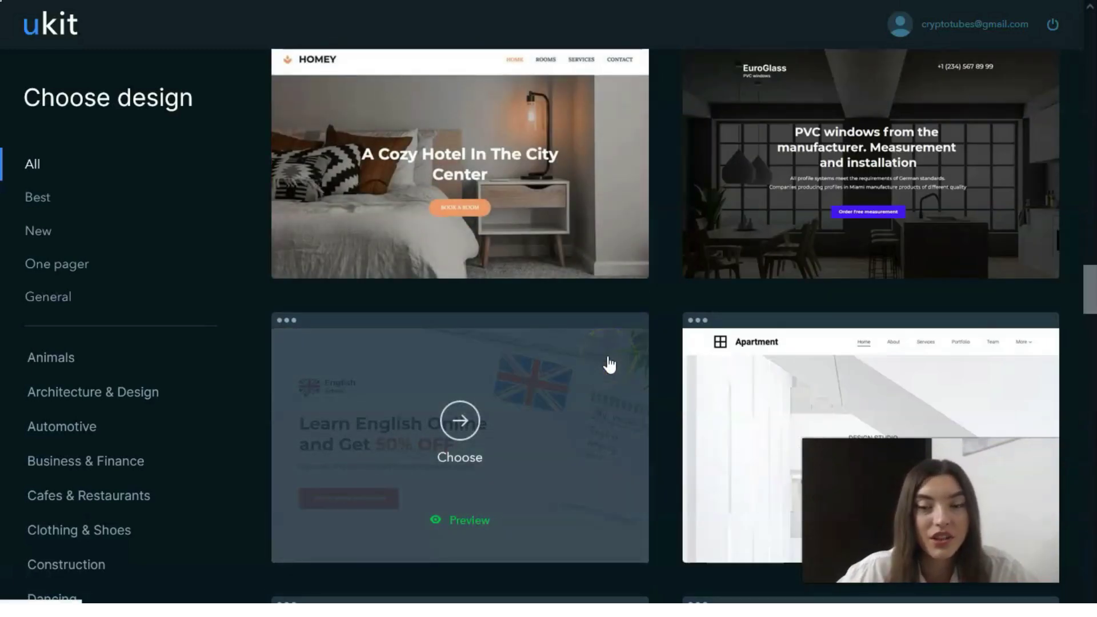
# Look through the list of design categories, from Animals down to Printing & Advertising.
pyautogui.scroll(-1, 135, 295)
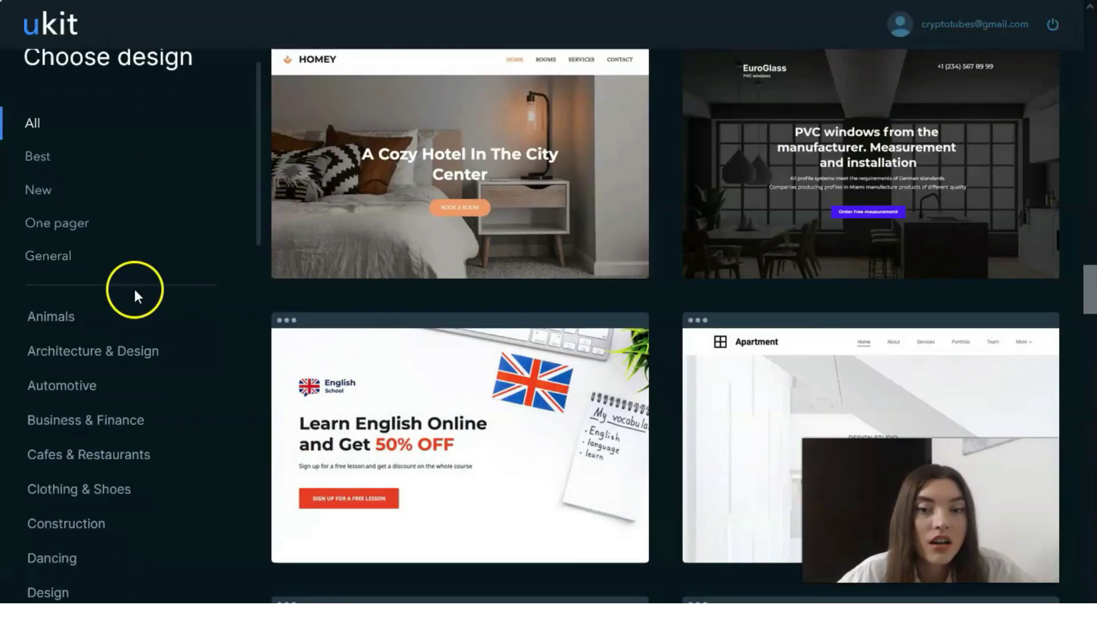
pyautogui.scroll(-10, 136, 303)
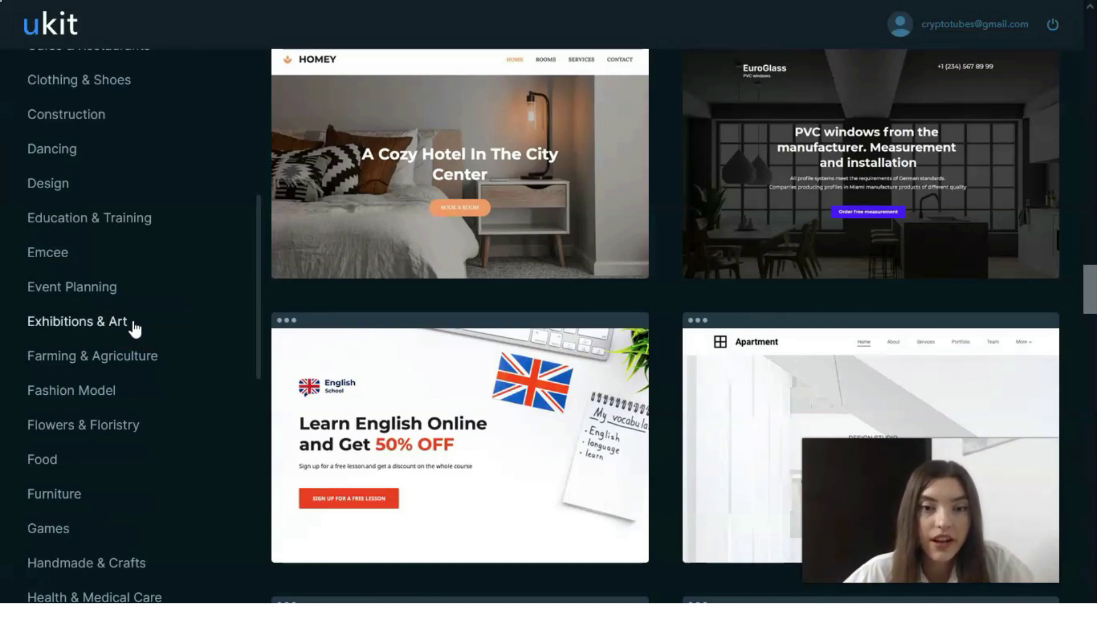
pyautogui.scroll(10, 135, 328)
pyautogui.scroll(-5, 135, 329)
pyautogui.scroll(-4, 135, 329)
pyautogui.scroll(-1, 134, 330)
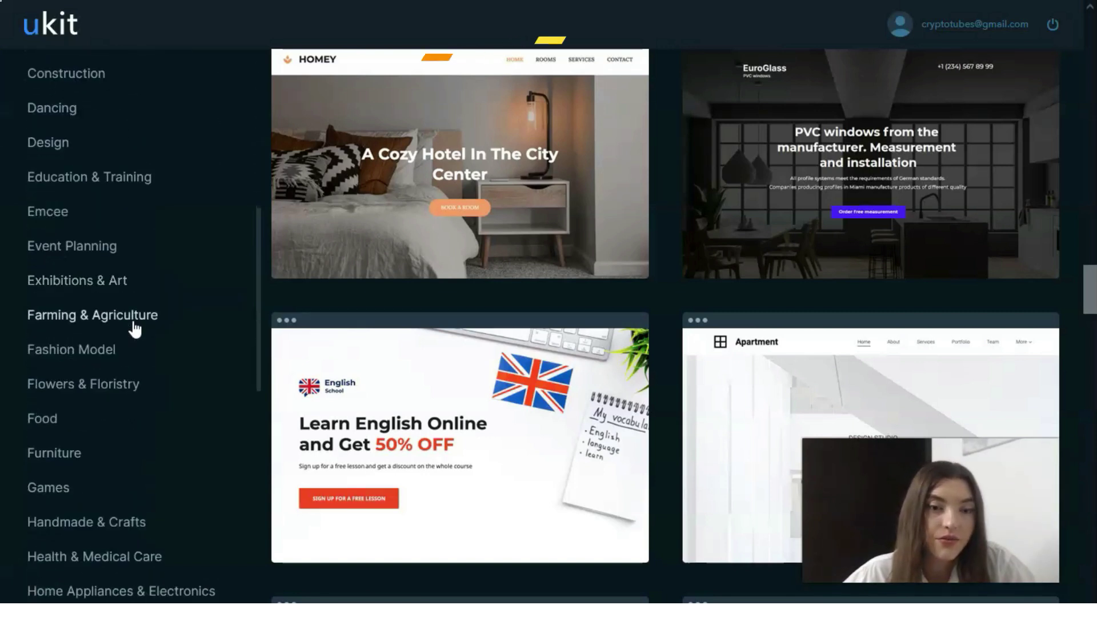
pyautogui.scroll(-1, 86, 383)
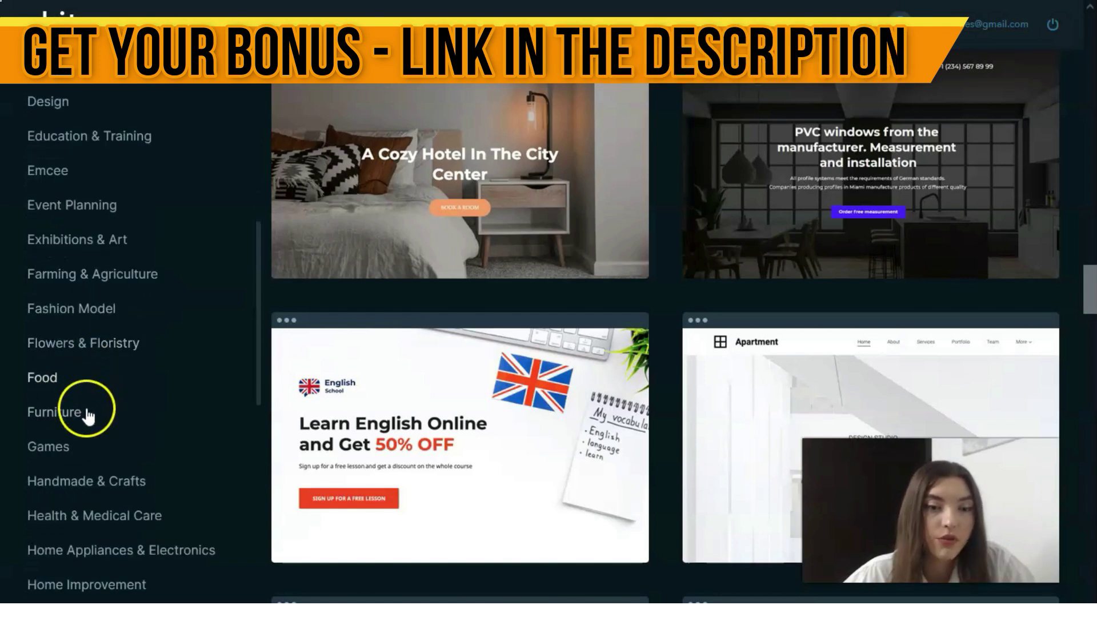
pyautogui.scroll(-6, 90, 440)
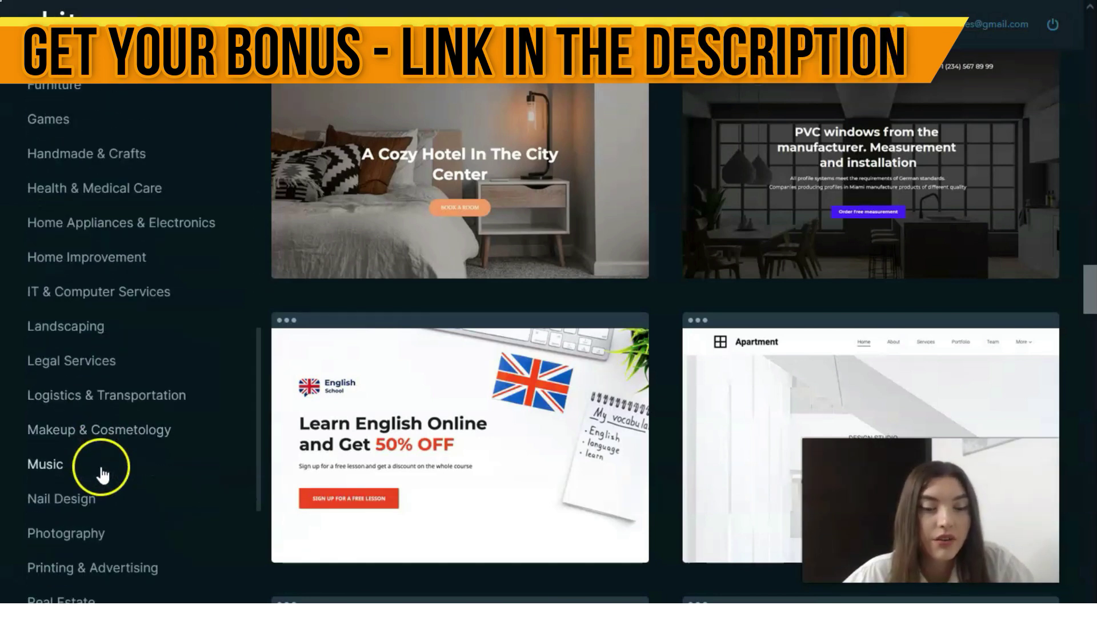
# Filter the designs to the Photography category and look through its templates.
pyautogui.click(80, 533)
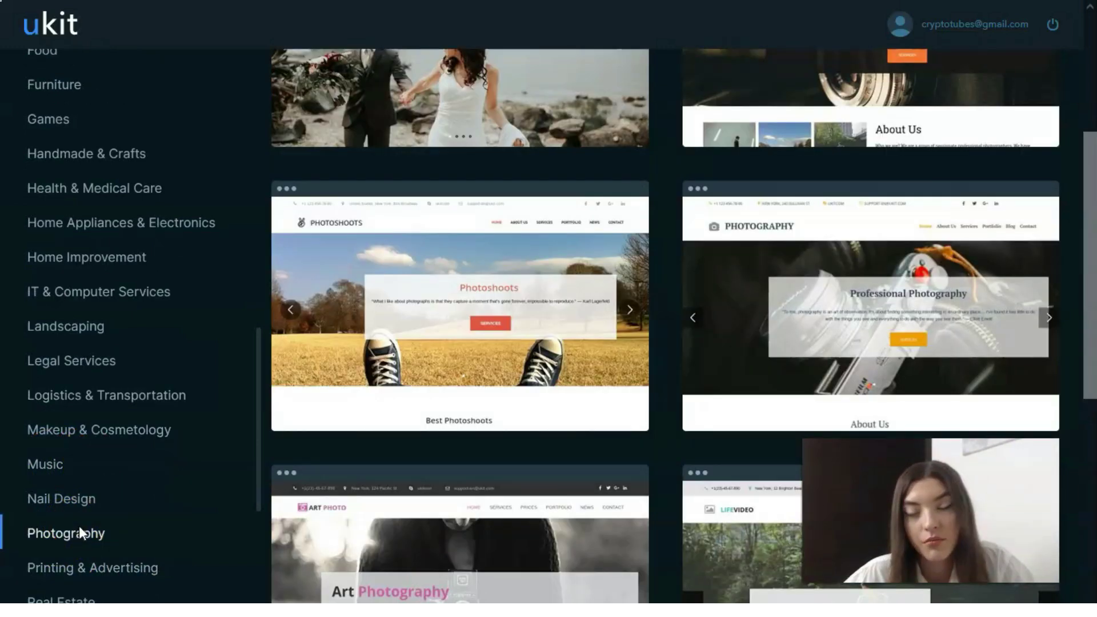
pyautogui.scroll(-10, 766, 321)
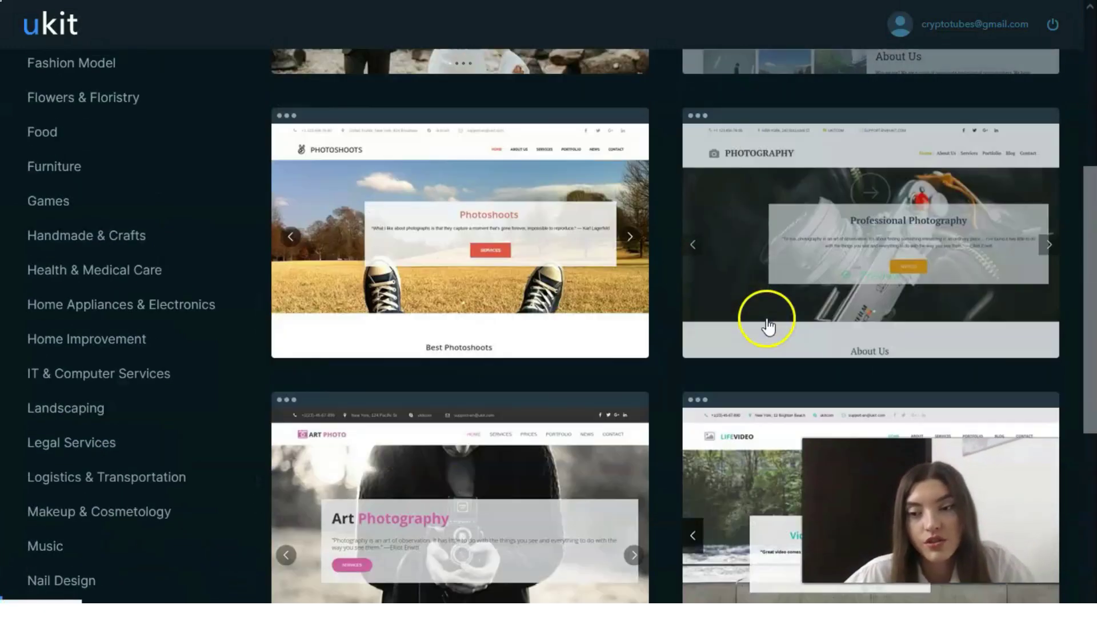
pyautogui.scroll(10, 755, 331)
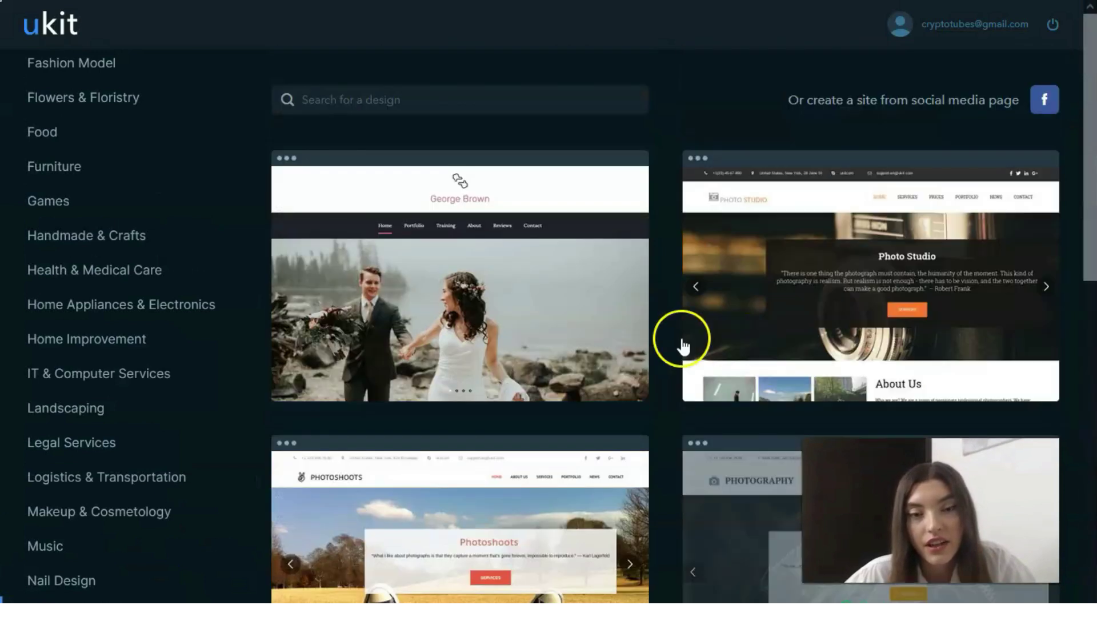
# Show the templates in the Design category and look them over.
pyautogui.scroll(4, 102, 280)
pyautogui.scroll(4, 86, 257)
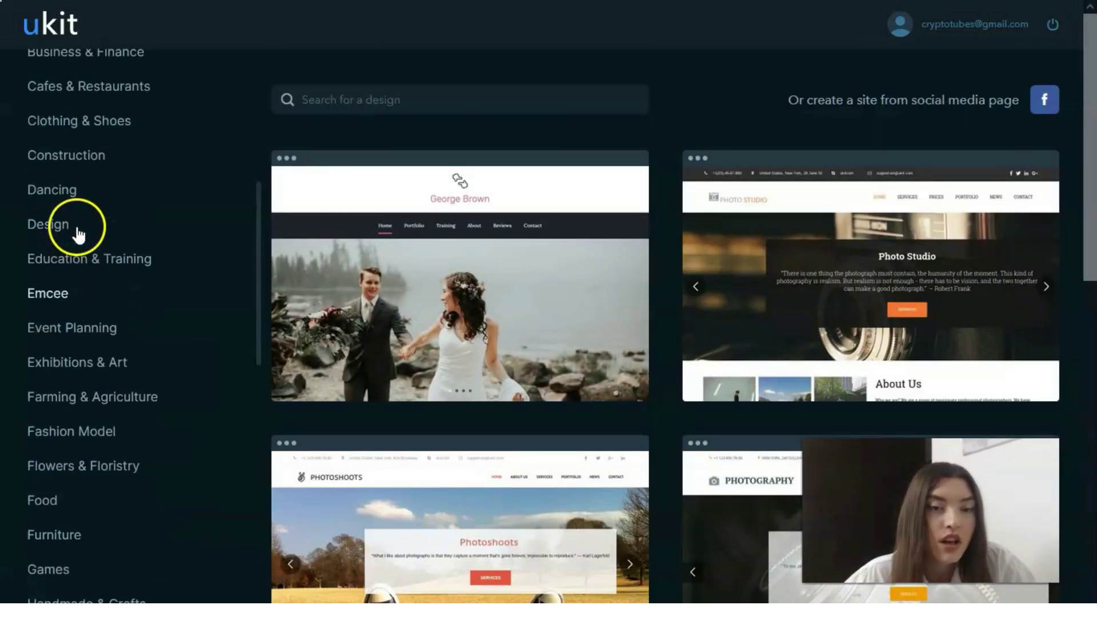
pyautogui.click(59, 225)
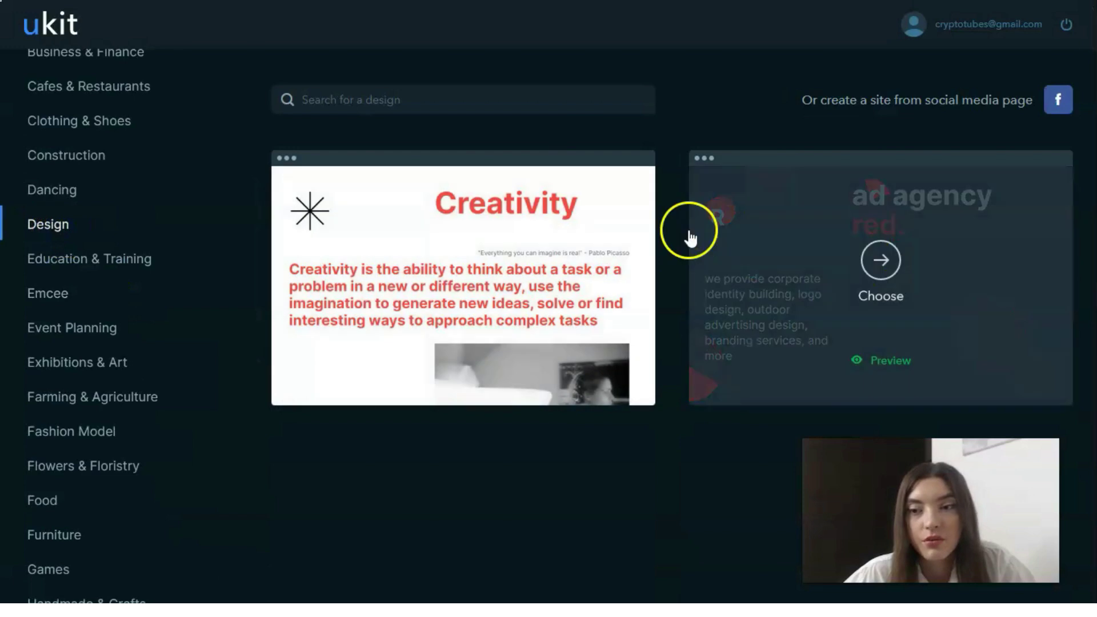
pyautogui.moveTo(645, 297)
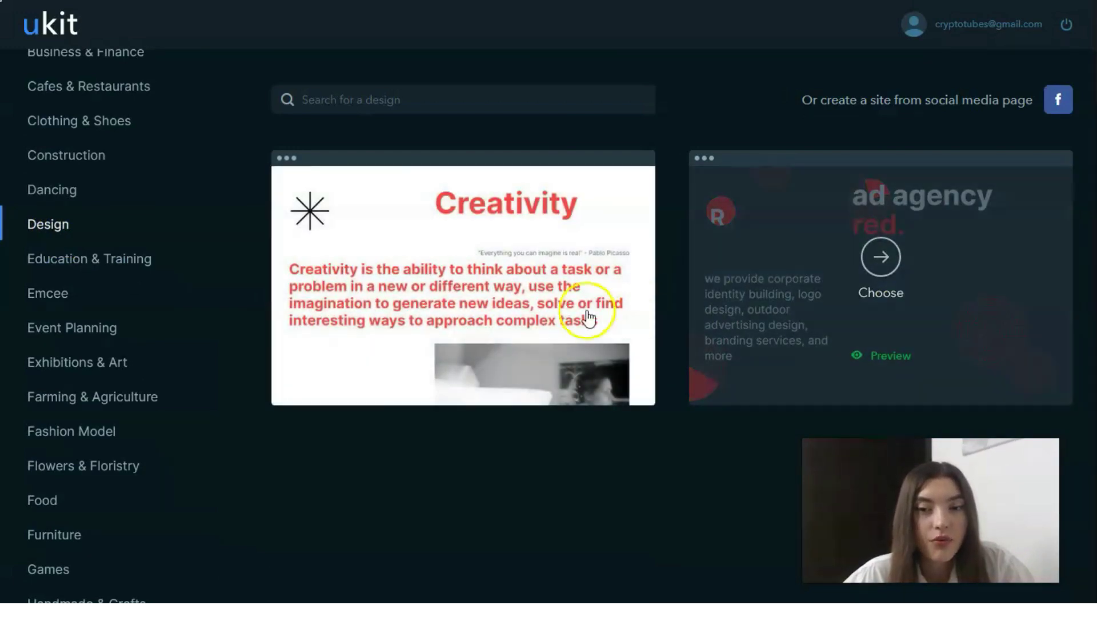
# Switch to the Business & Finance category and look through its templates.
pyautogui.scroll(3, 135, 309)
pyautogui.click(69, 217)
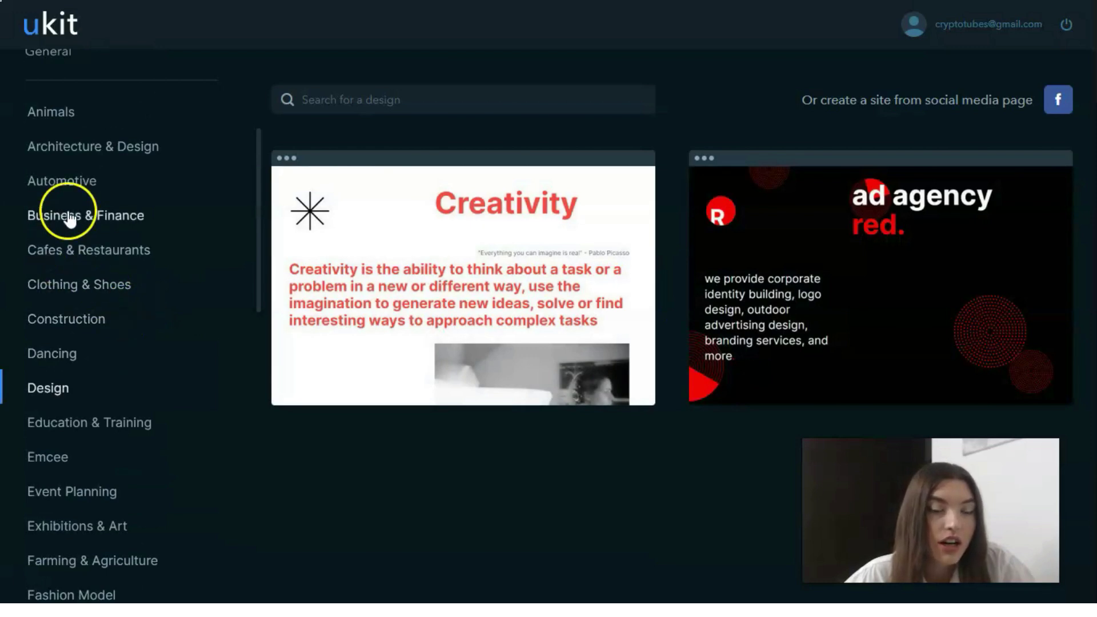
pyautogui.scroll(-2, 954, 294)
pyautogui.moveTo(954, 294)
pyautogui.scroll(-15, 954, 295)
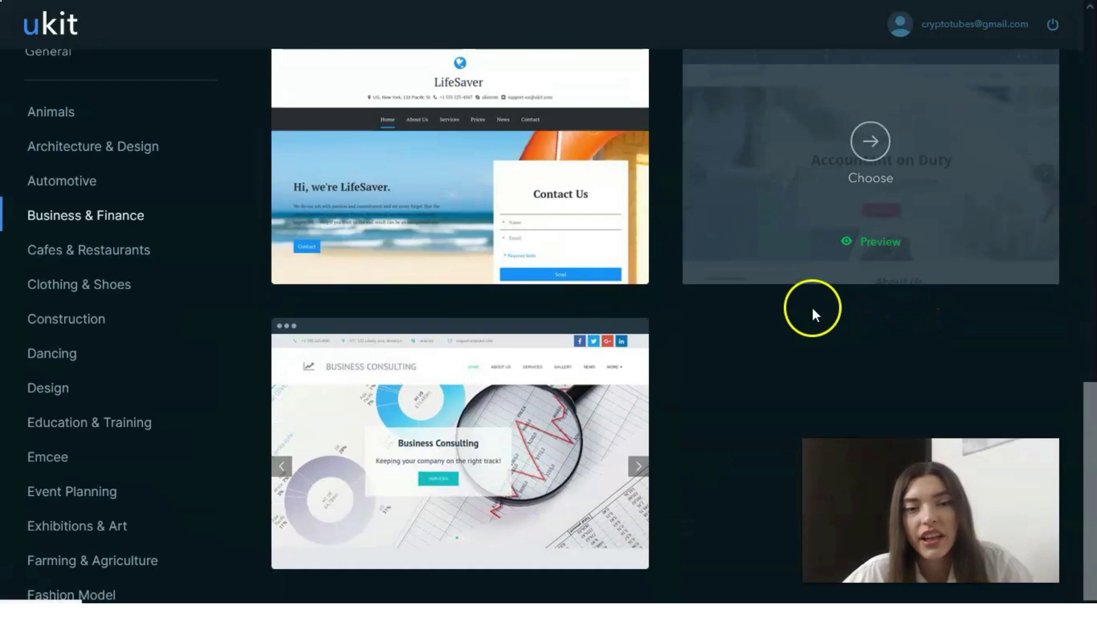
pyautogui.scroll(10, 282, 385)
pyautogui.moveTo(503, 300)
# Filter the gallery to Automotive designs and look through the car-related templates.
pyautogui.click(114, 216)
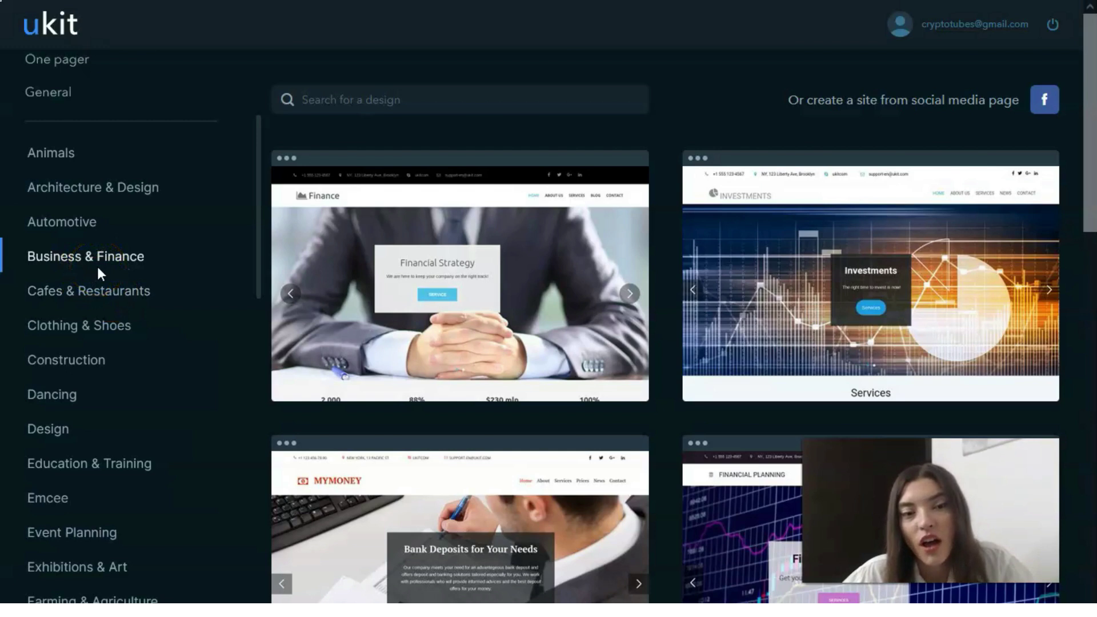
pyautogui.click(63, 220)
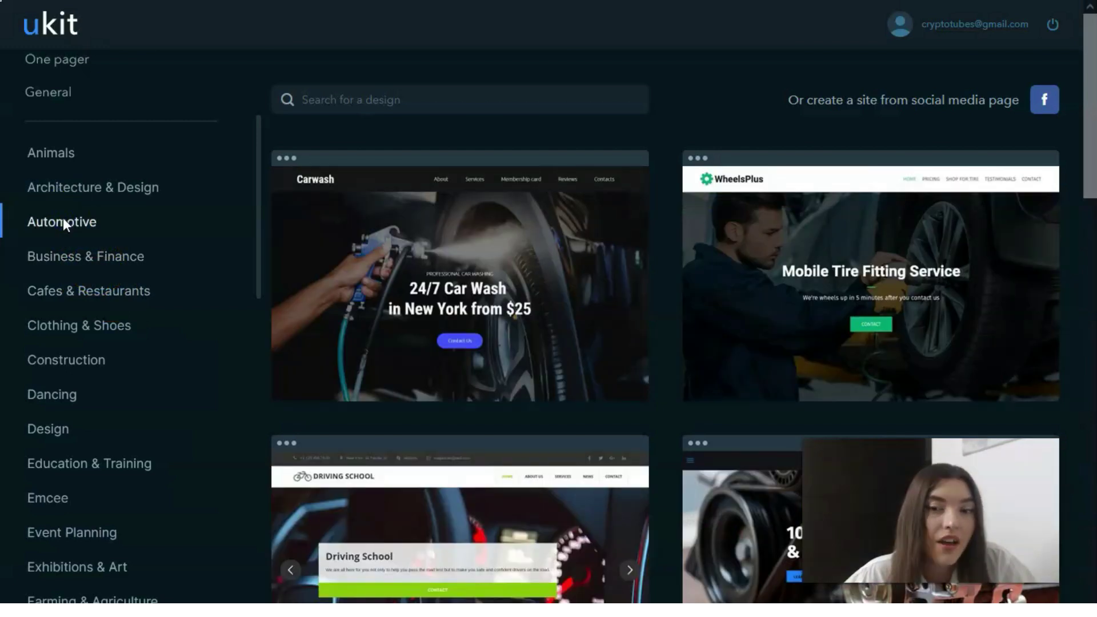
pyautogui.scroll(-7, 591, 309)
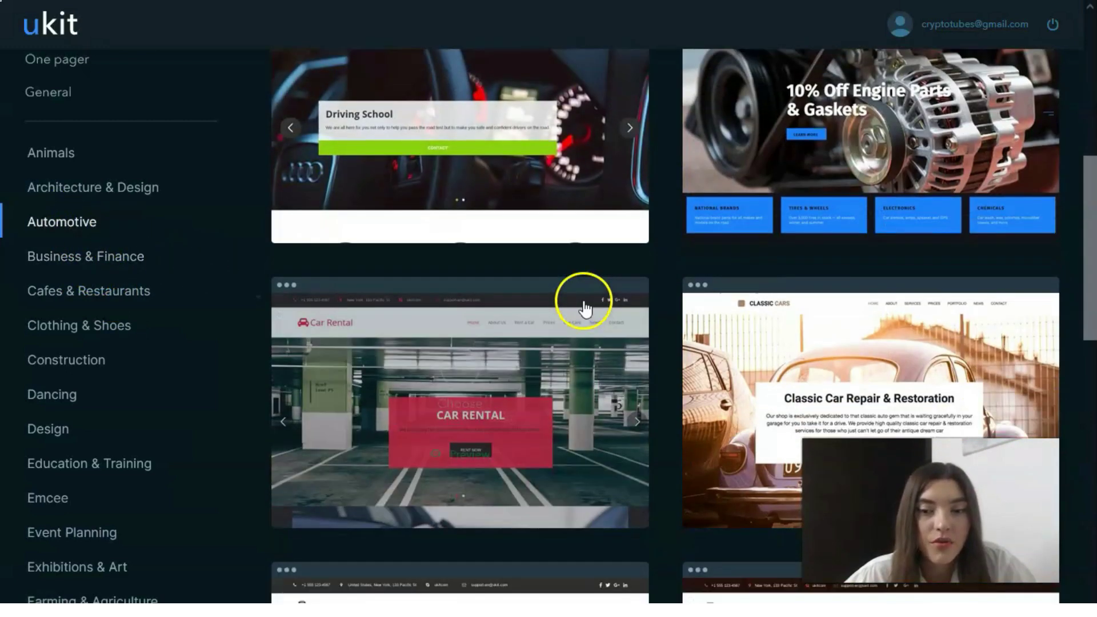
pyautogui.scroll(-14, 584, 308)
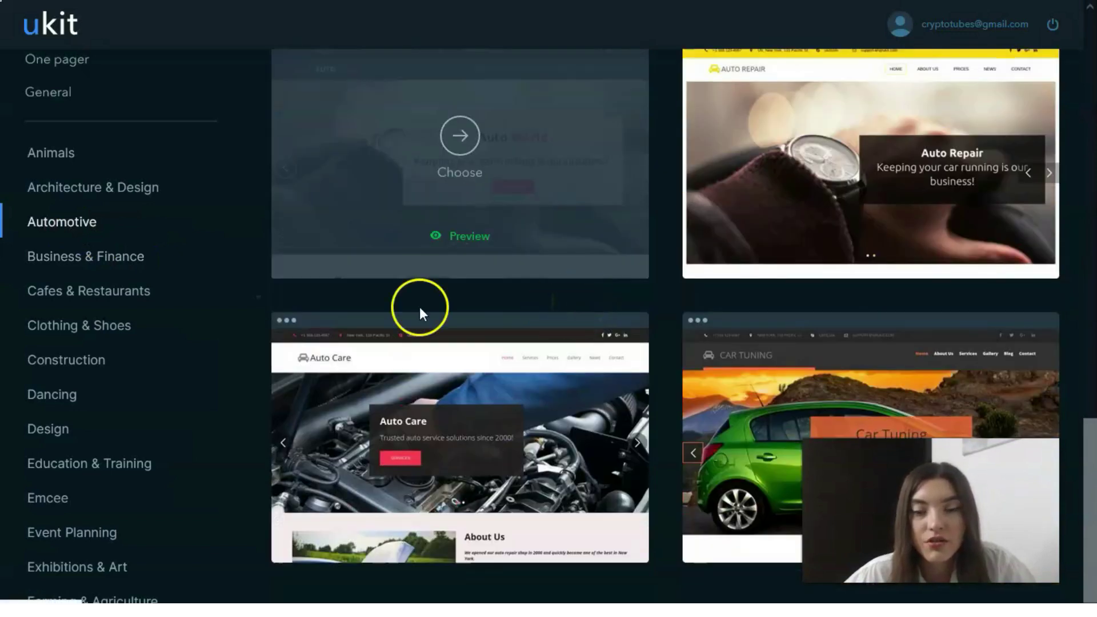
pyautogui.scroll(3, 238, 289)
pyautogui.scroll(12, 483, 303)
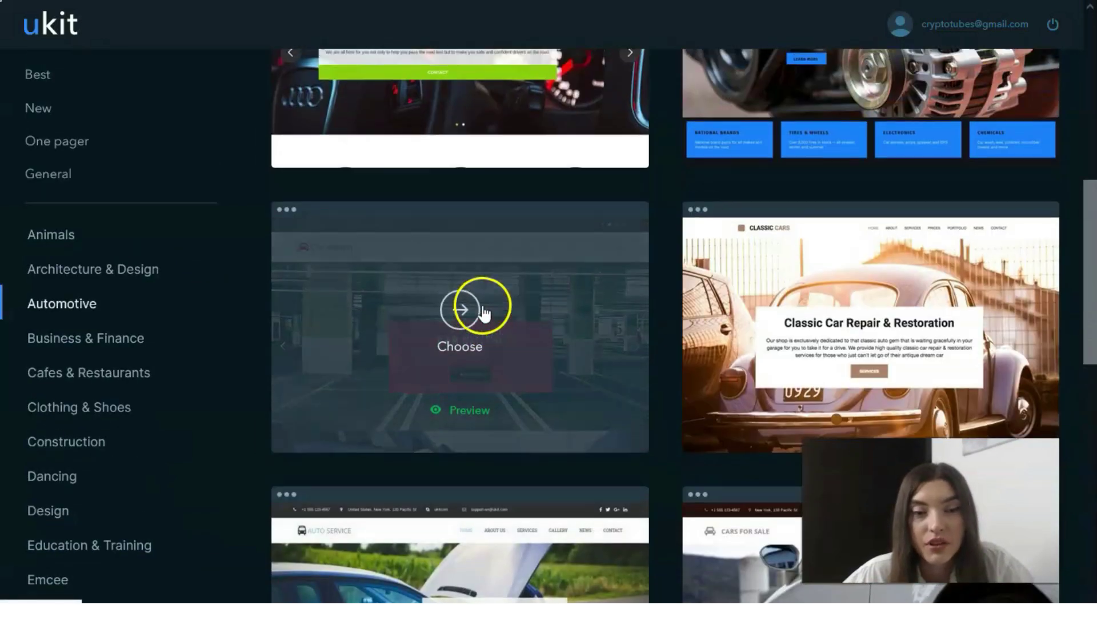
pyautogui.scroll(7, 400, 303)
# View the Animals templates followed by the Architecture & Design templates.
pyautogui.click(46, 239)
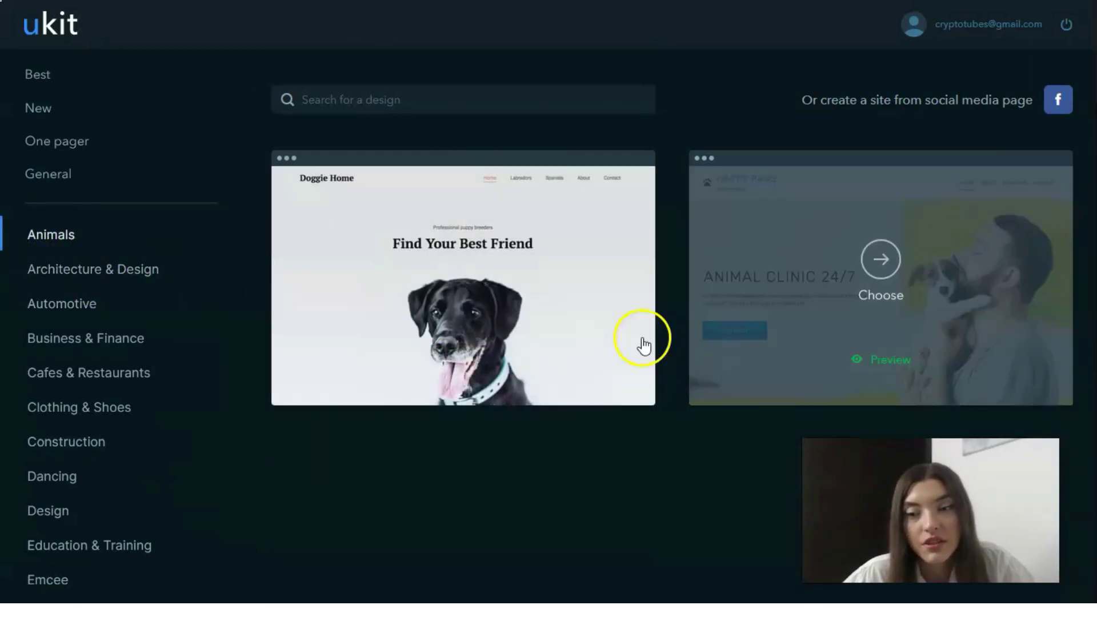
pyautogui.click(141, 269)
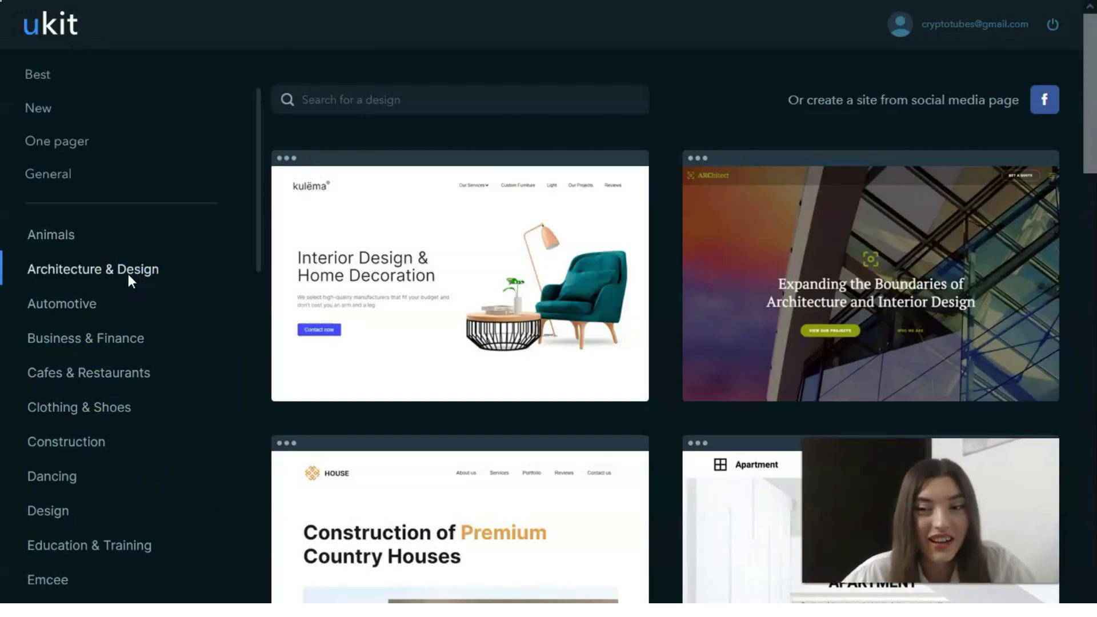
# Show the Best designs and examine the collection down to the Apartment and Weather App templates.
pyautogui.scroll(3, 60, 234)
pyautogui.click(36, 198)
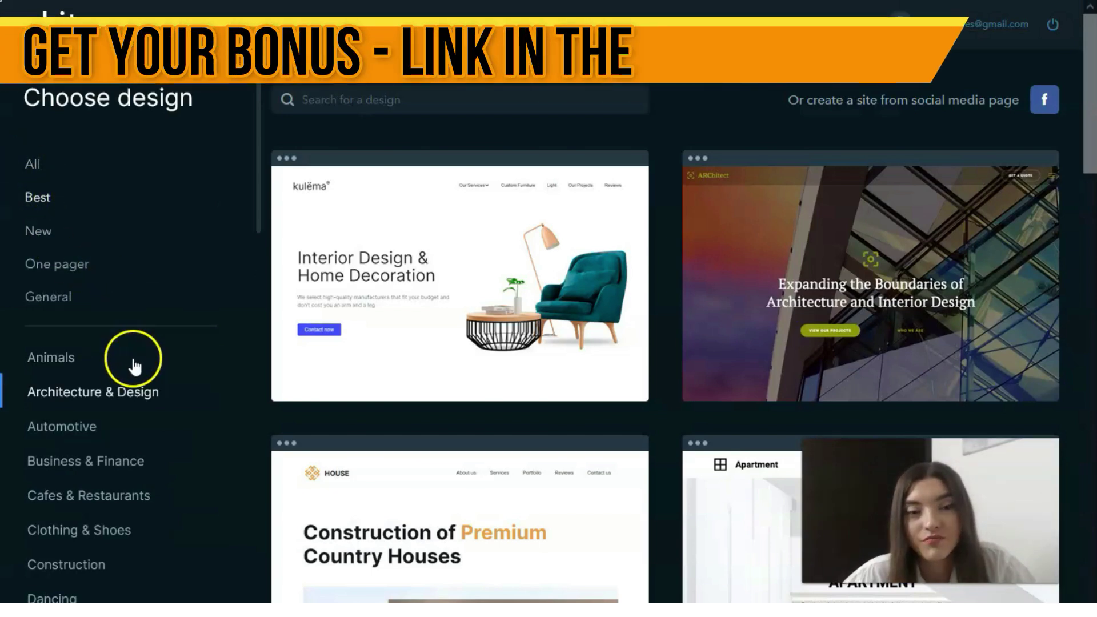
pyautogui.scroll(-8, 769, 254)
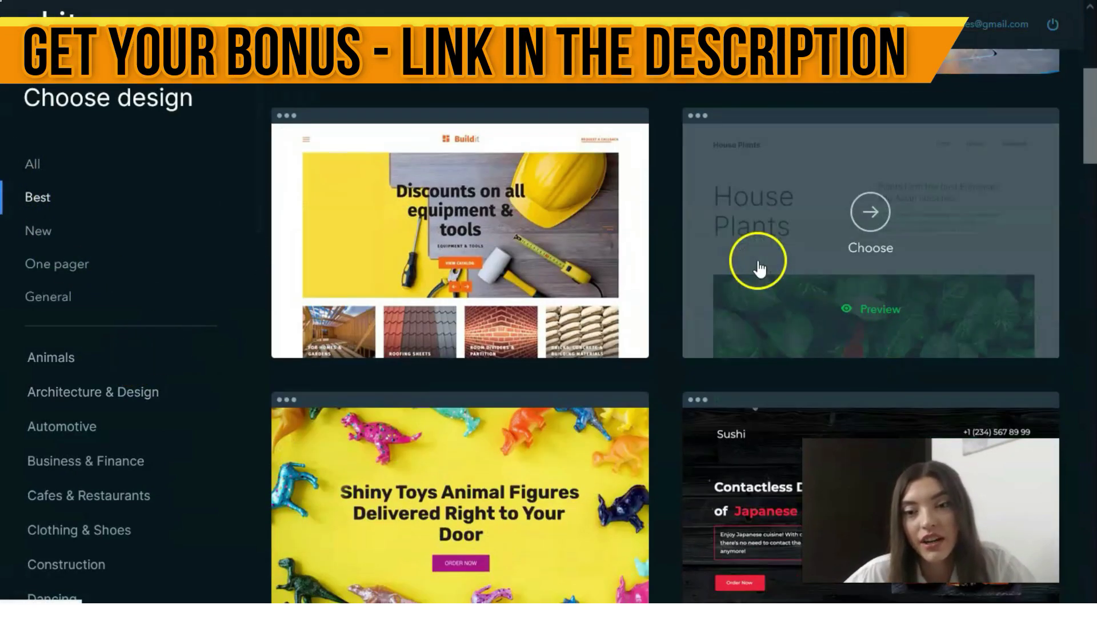
pyautogui.scroll(8, 735, 331)
pyautogui.scroll(-6, 734, 332)
pyautogui.scroll(-10, 739, 333)
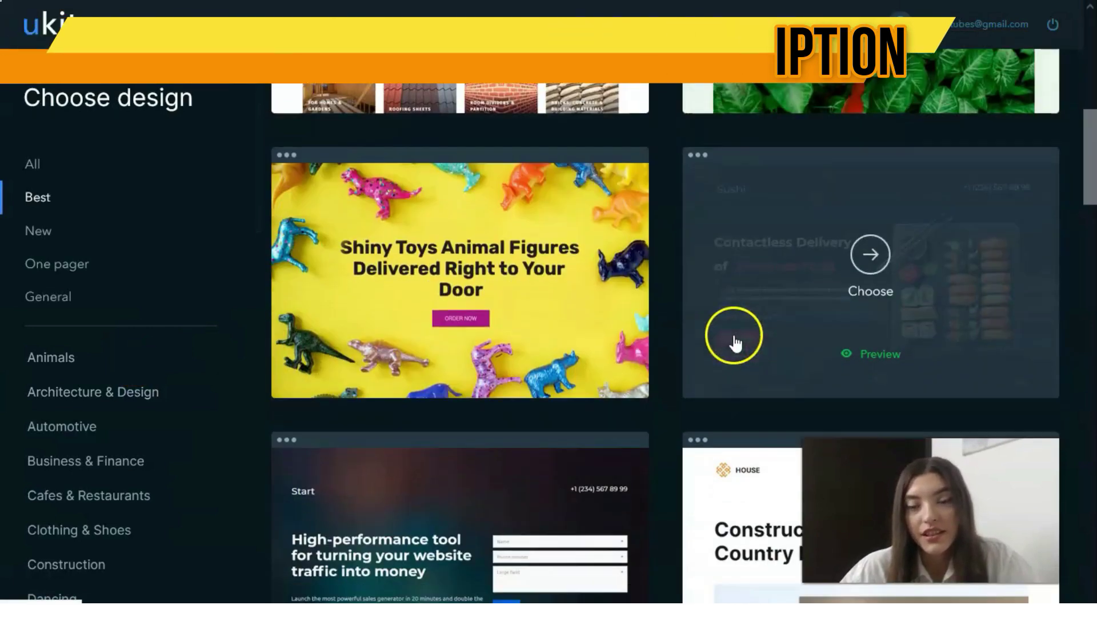
pyautogui.scroll(-7, 650, 351)
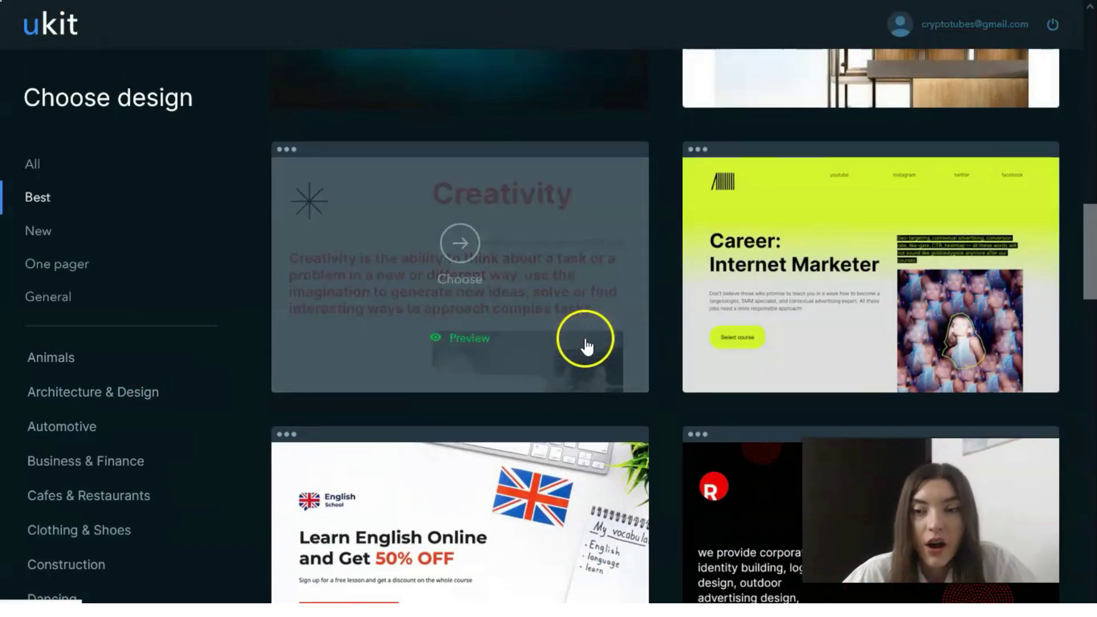
pyautogui.scroll(-5, 589, 357)
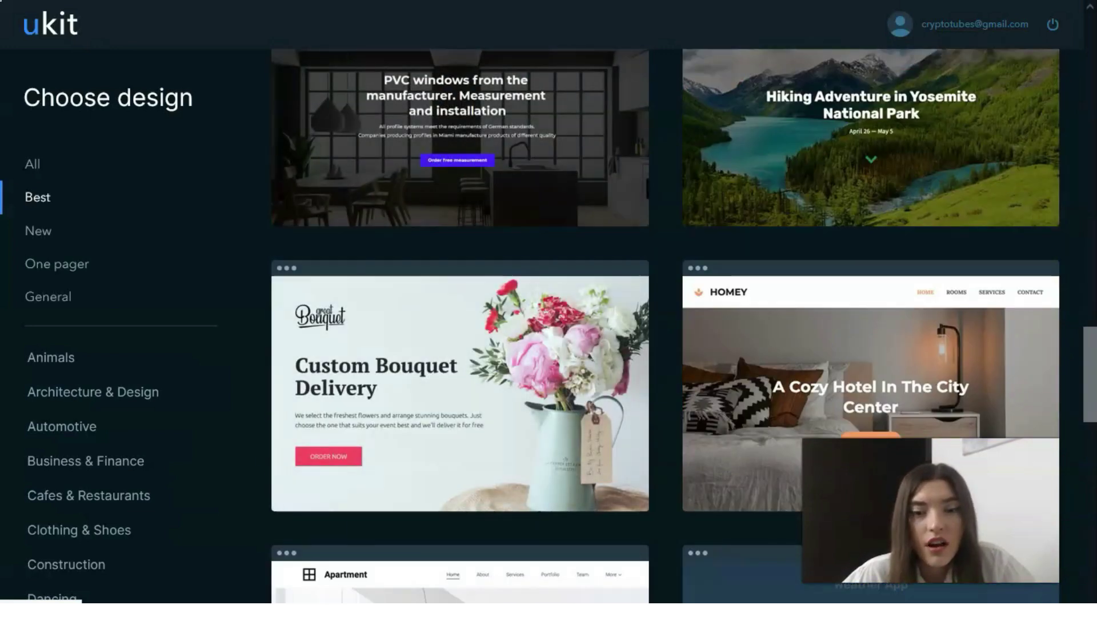
pyautogui.scroll(-5, 708, 394)
pyautogui.scroll(-2, 708, 394)
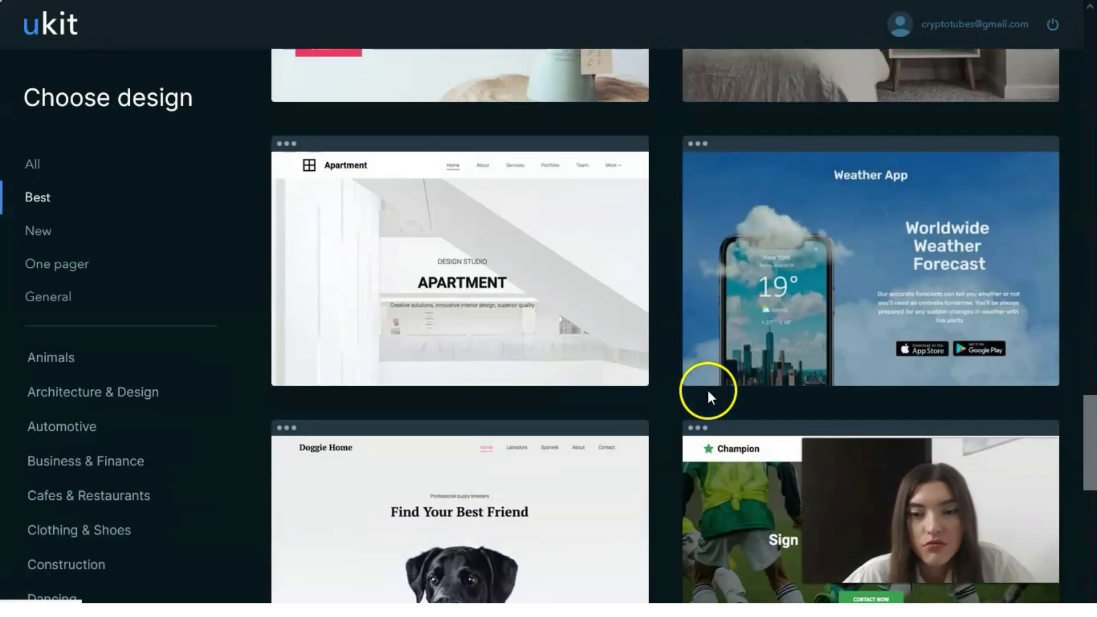
pyautogui.scroll(-5, 705, 395)
pyautogui.scroll(4, 705, 392)
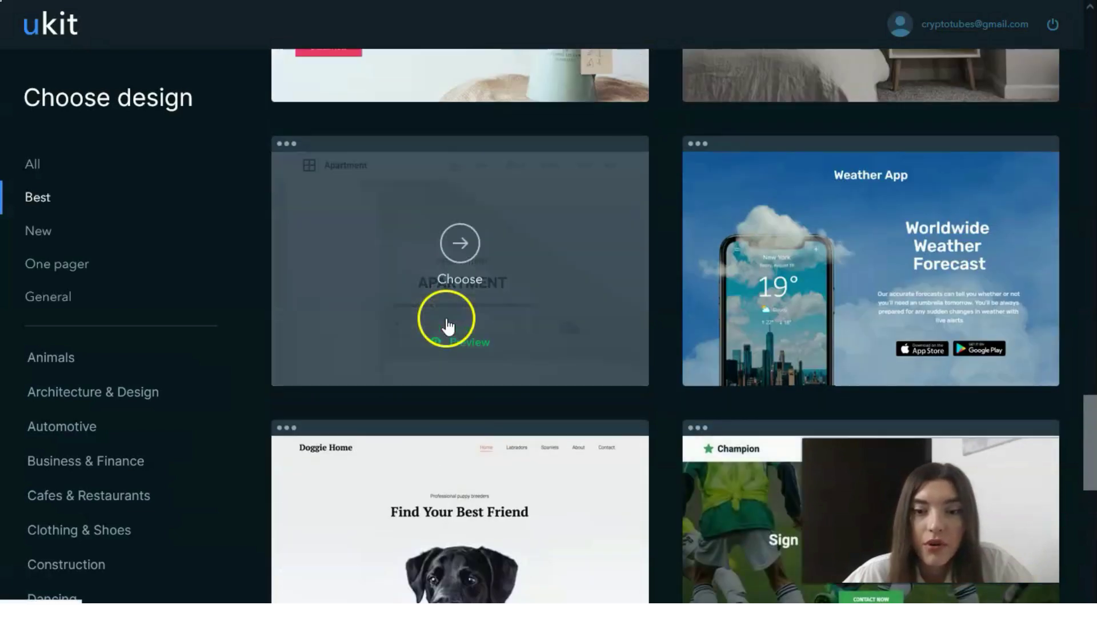
# Preview the Apartment template in desktop view and look through its home page from the header to the testimonials.
pyautogui.click(482, 346)
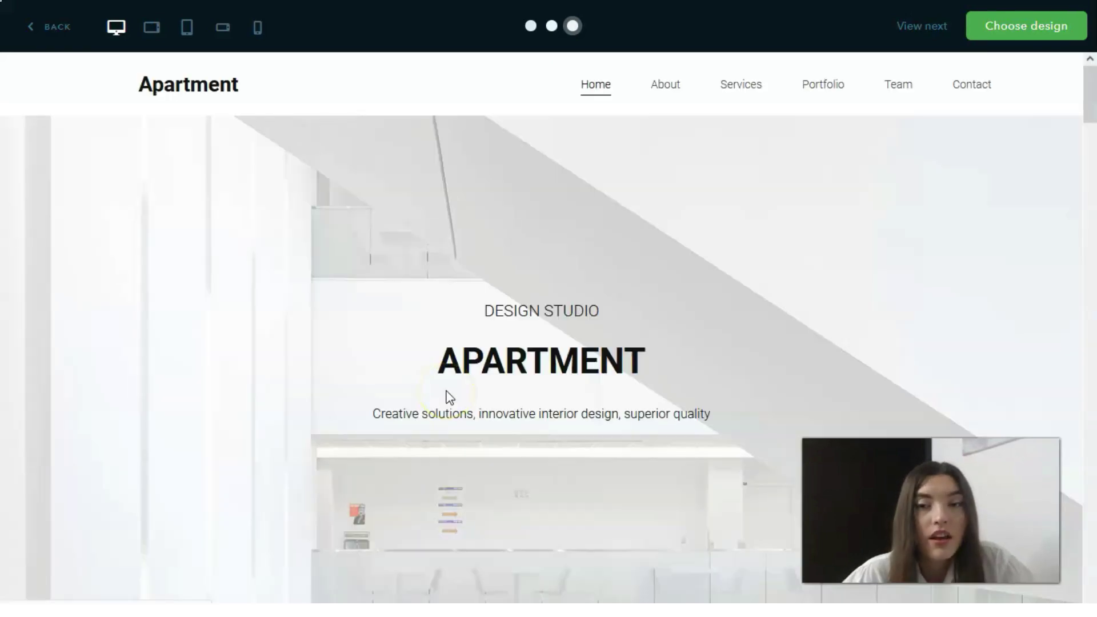
pyautogui.scroll(-5, 265, 252)
pyautogui.scroll(-15, 284, 279)
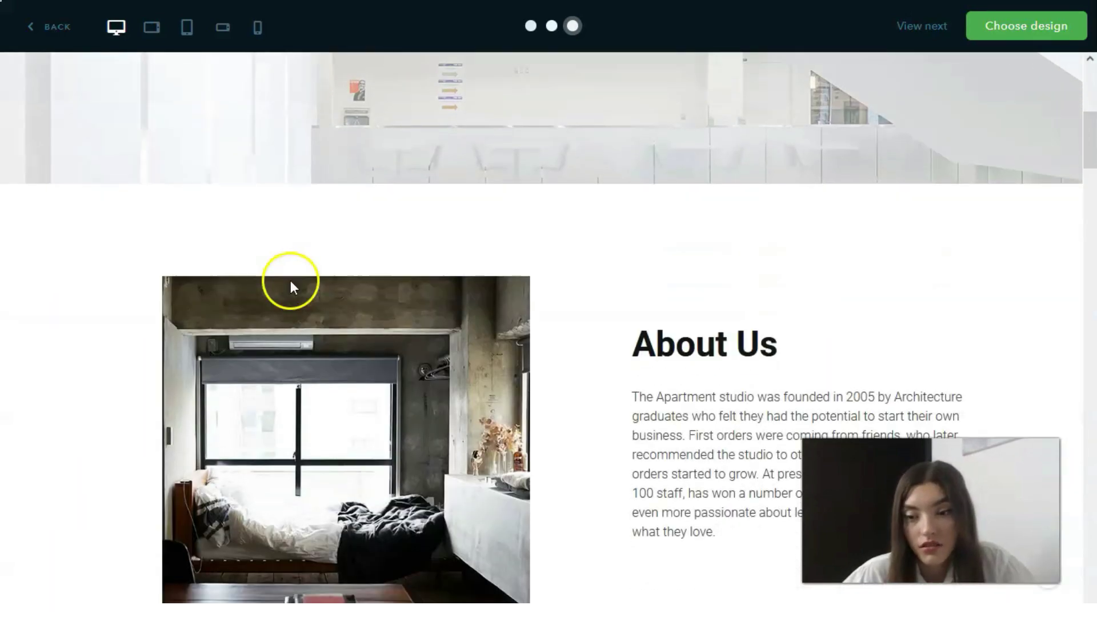
pyautogui.scroll(-12, 297, 296)
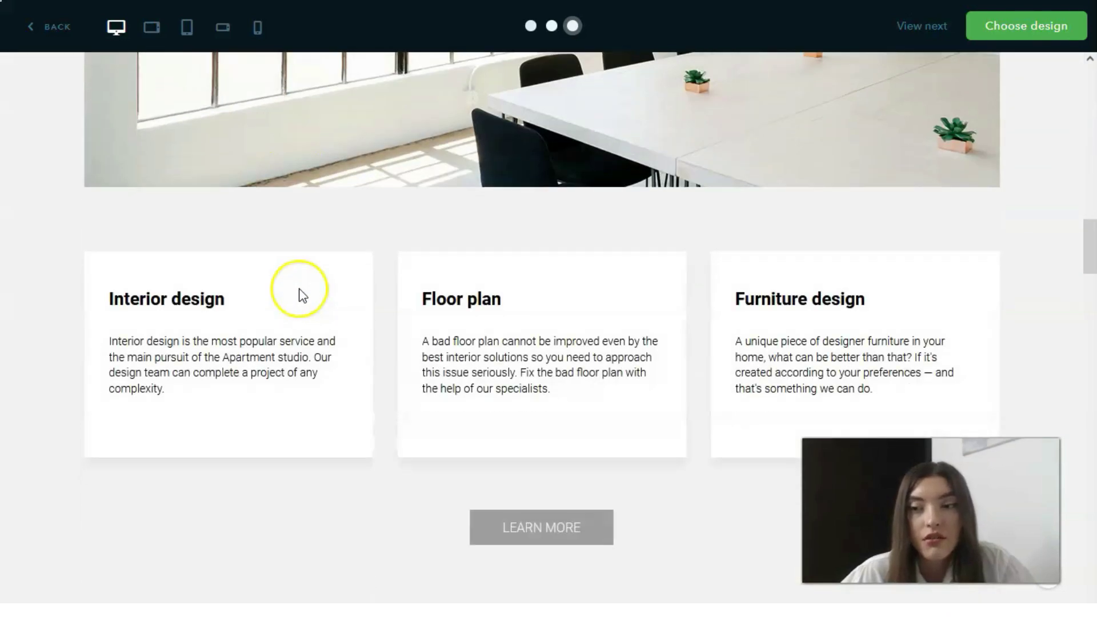
pyautogui.scroll(-12, 298, 295)
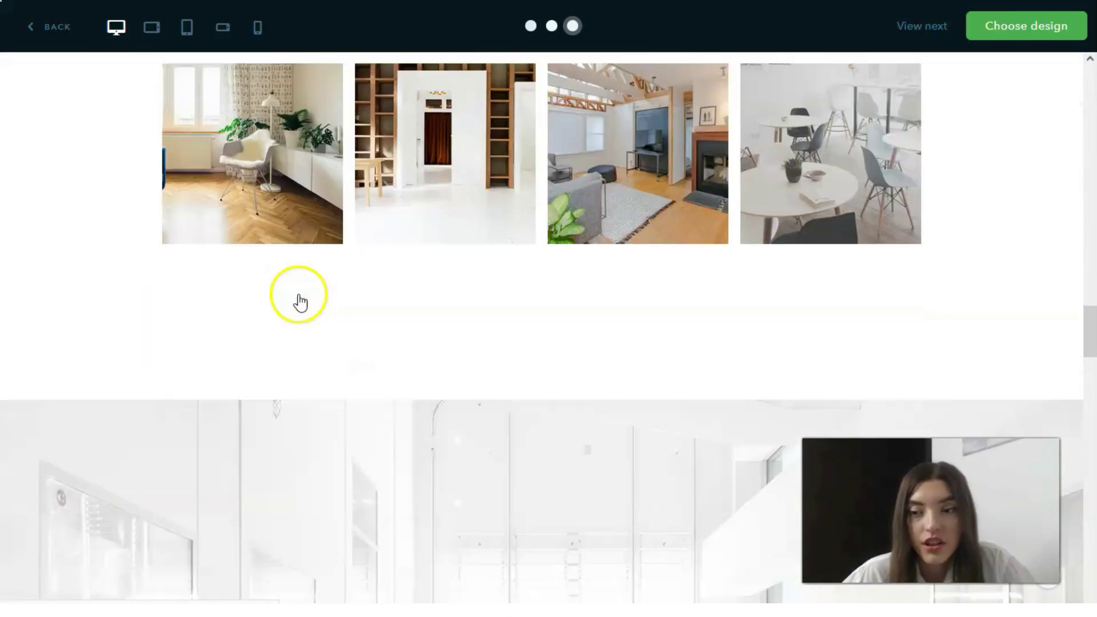
pyautogui.scroll(-12, 301, 296)
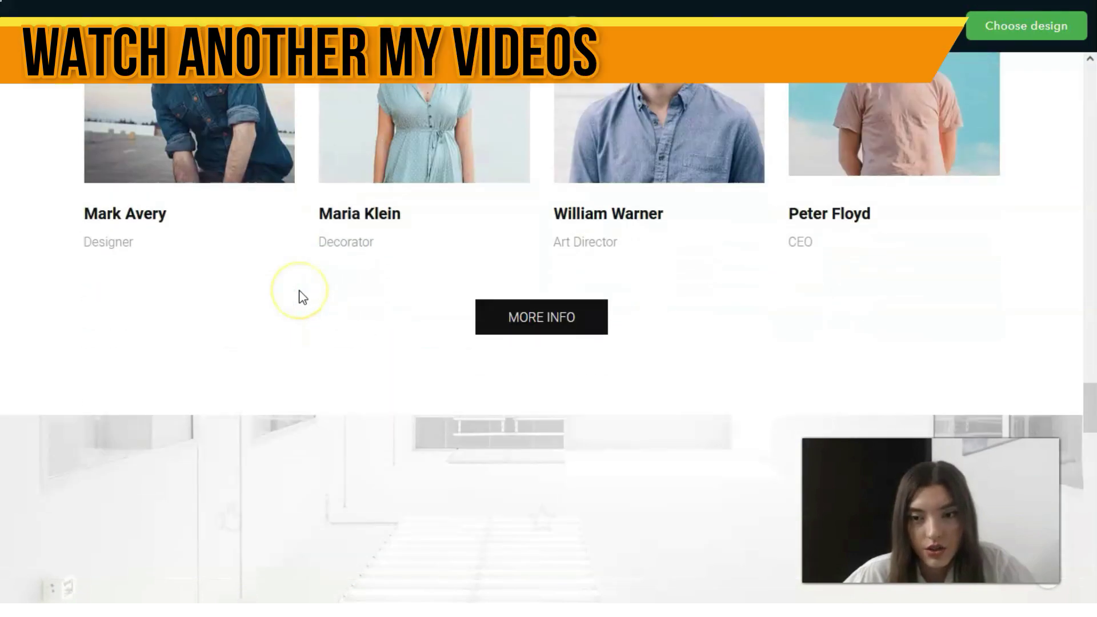
pyautogui.scroll(15, 543, 286)
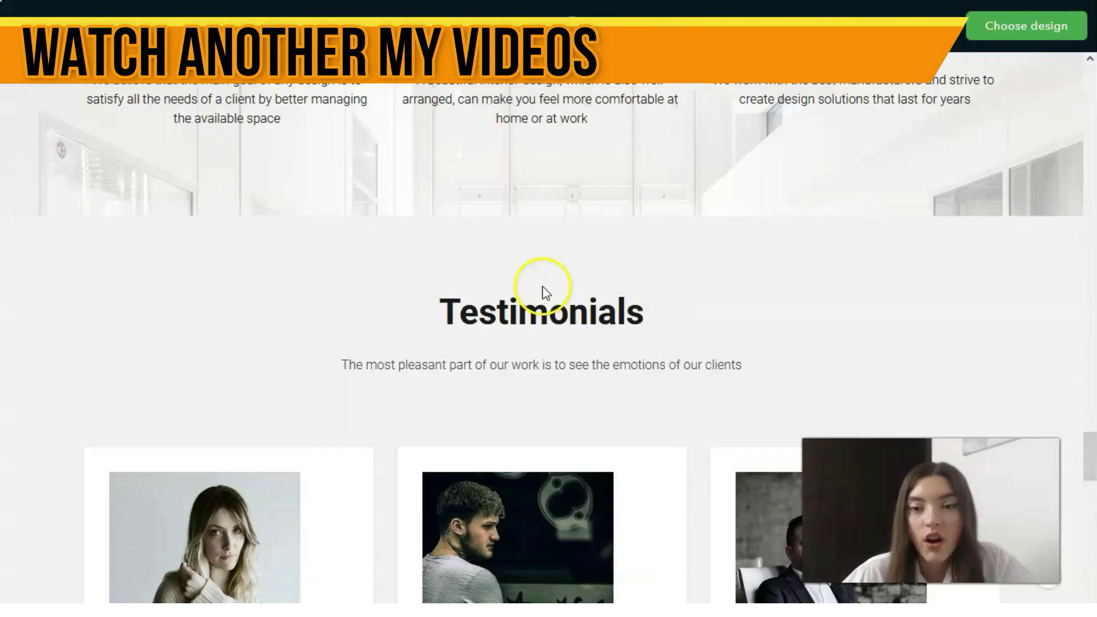
pyautogui.scroll(10, 543, 280)
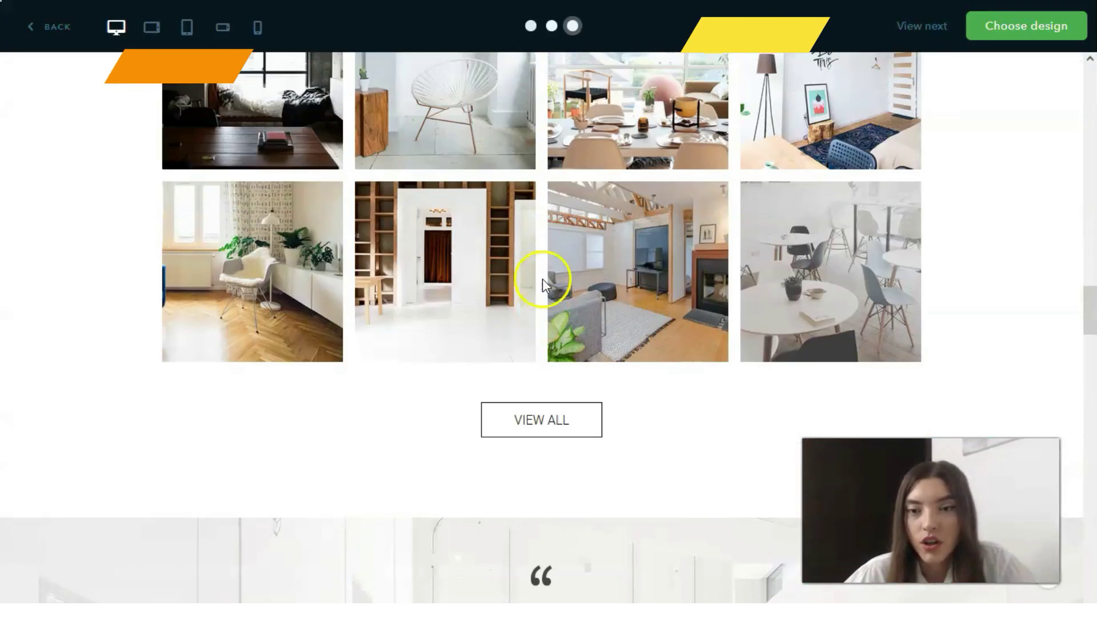
pyautogui.scroll(10, 548, 286)
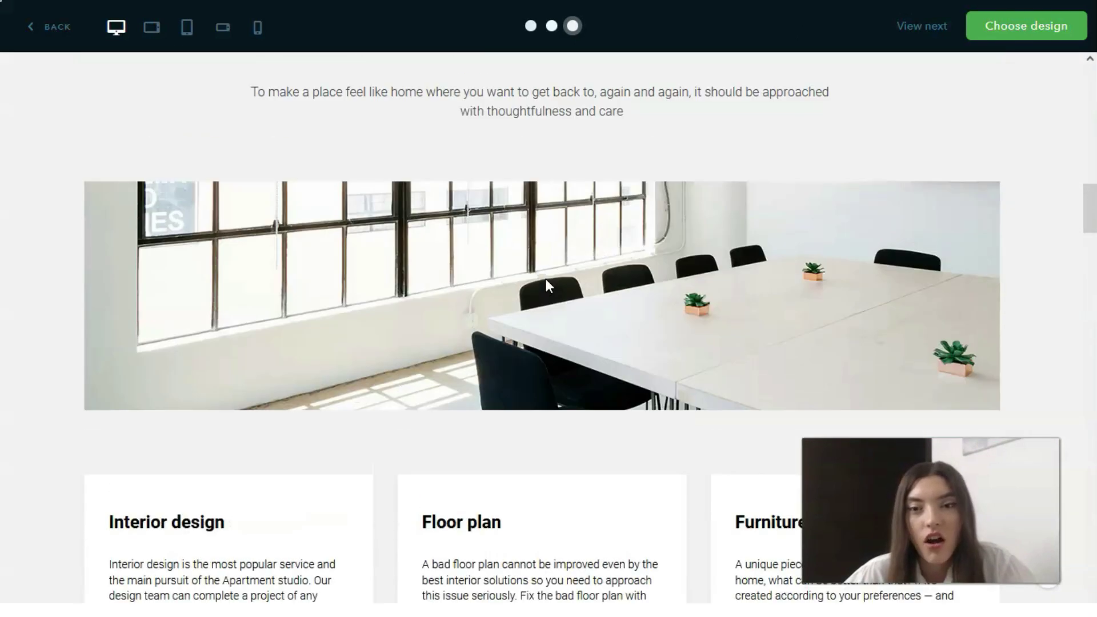
pyautogui.scroll(8, 547, 280)
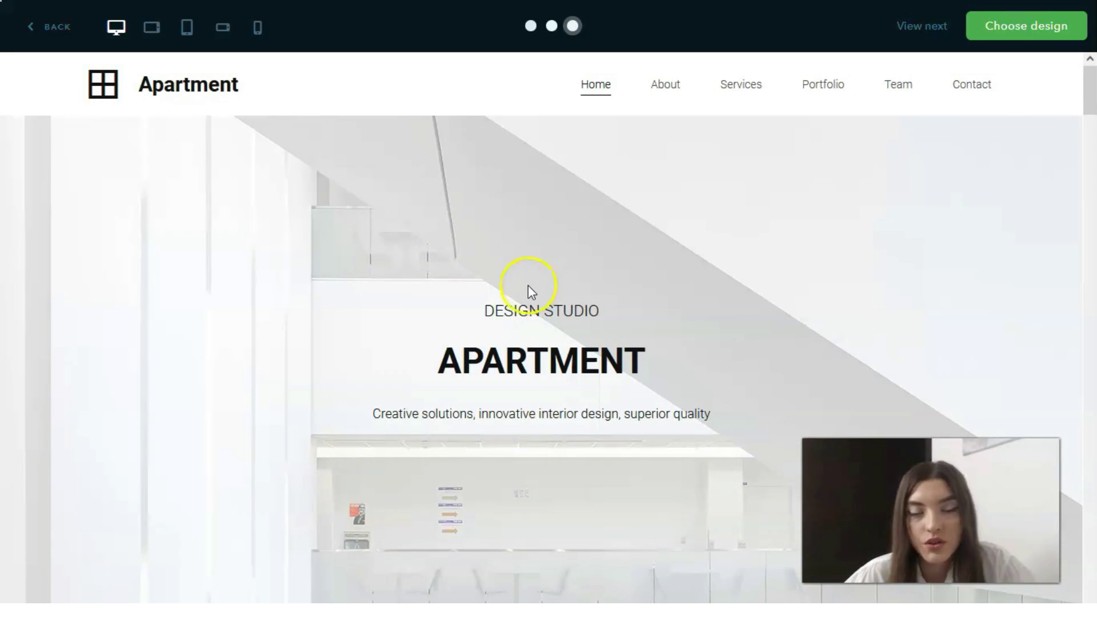
# Switch the Apartment preview to the landscape tablet layout and look through the page down to the testimonials.
pyautogui.click(149, 27)
pyautogui.scroll(-10, 482, 280)
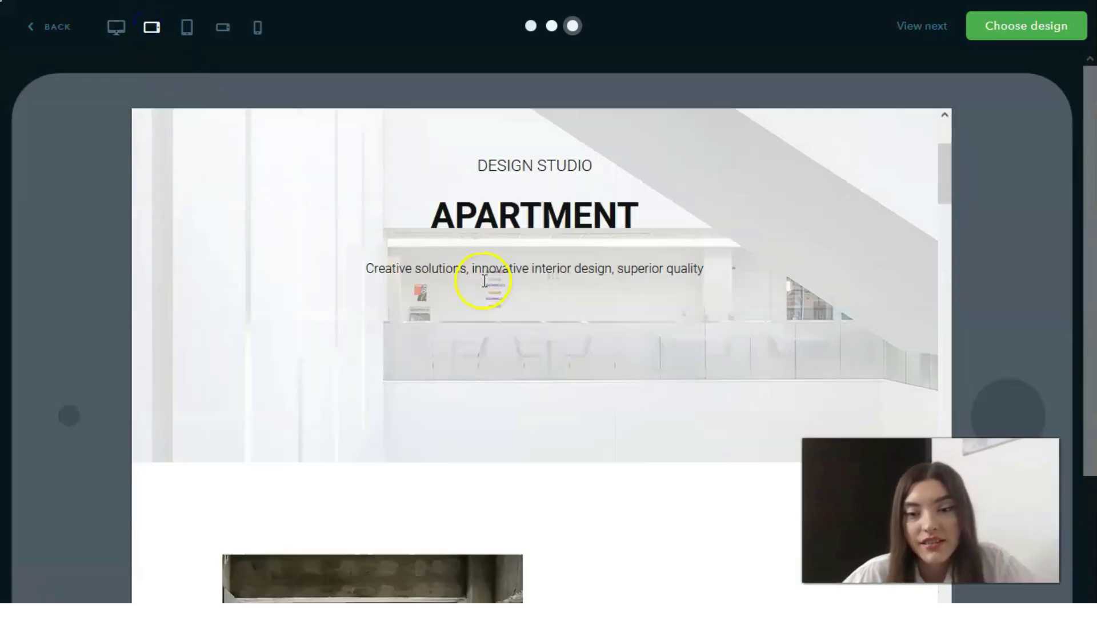
pyautogui.scroll(-12, 483, 282)
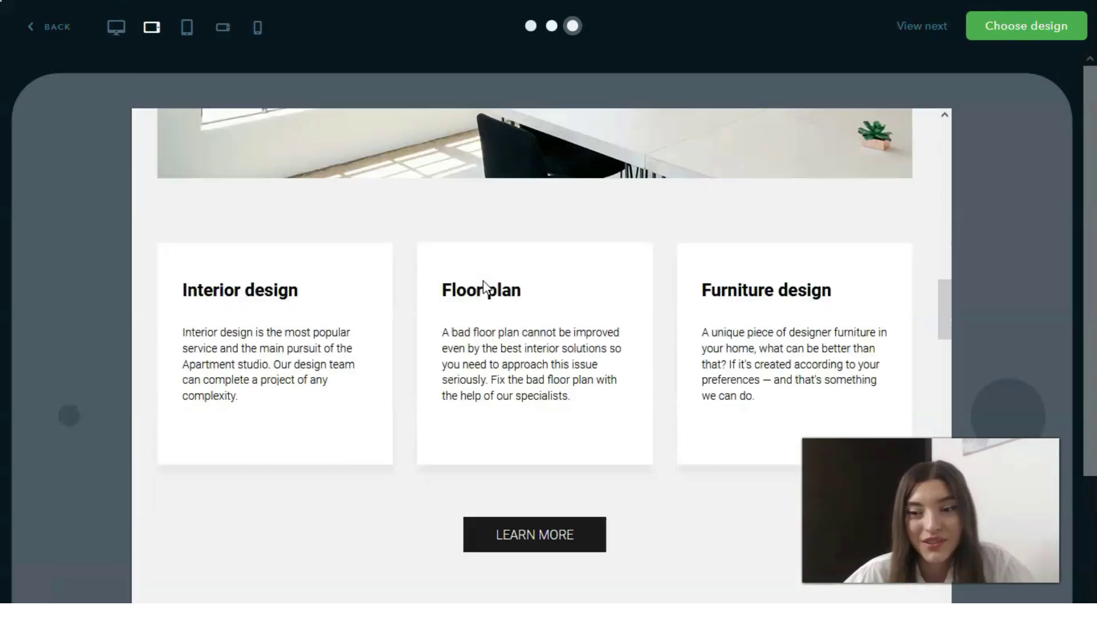
pyautogui.scroll(-12, 485, 287)
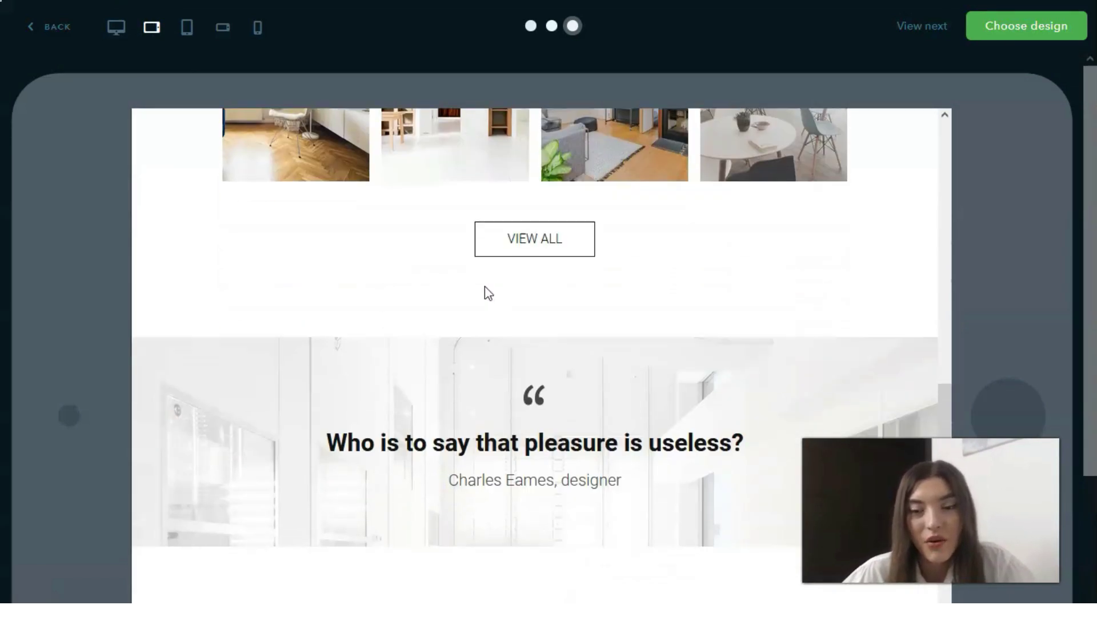
pyautogui.scroll(-6, 485, 286)
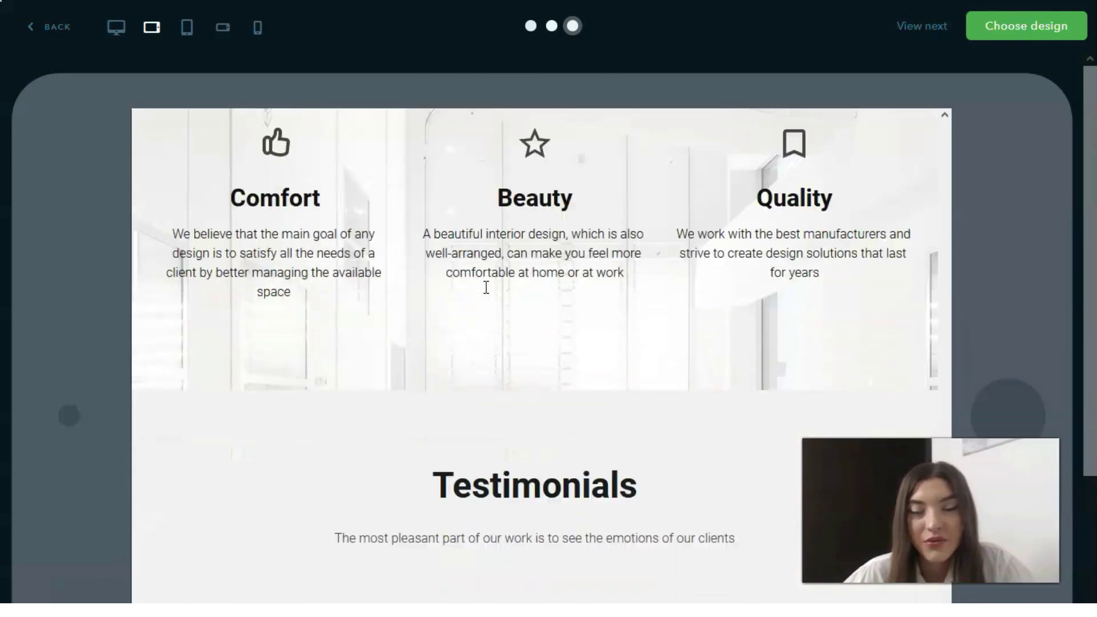
pyautogui.scroll(10, 484, 287)
pyautogui.scroll(15, 484, 295)
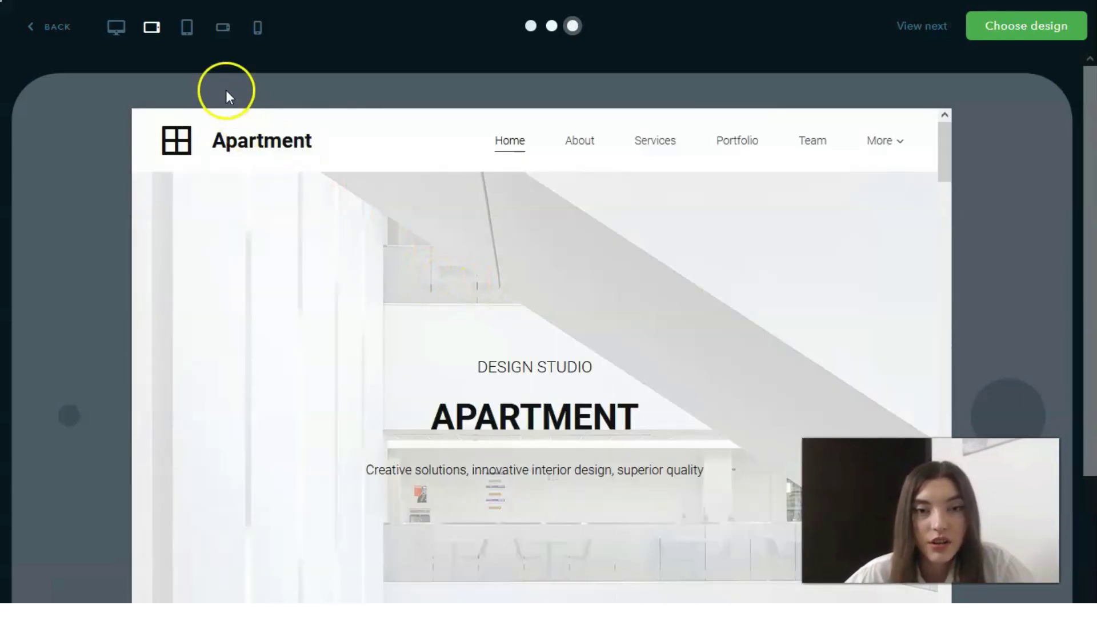
# Switch the Apartment preview to the landscape phone layout and look through the page down to the team section.
pyautogui.click(221, 28)
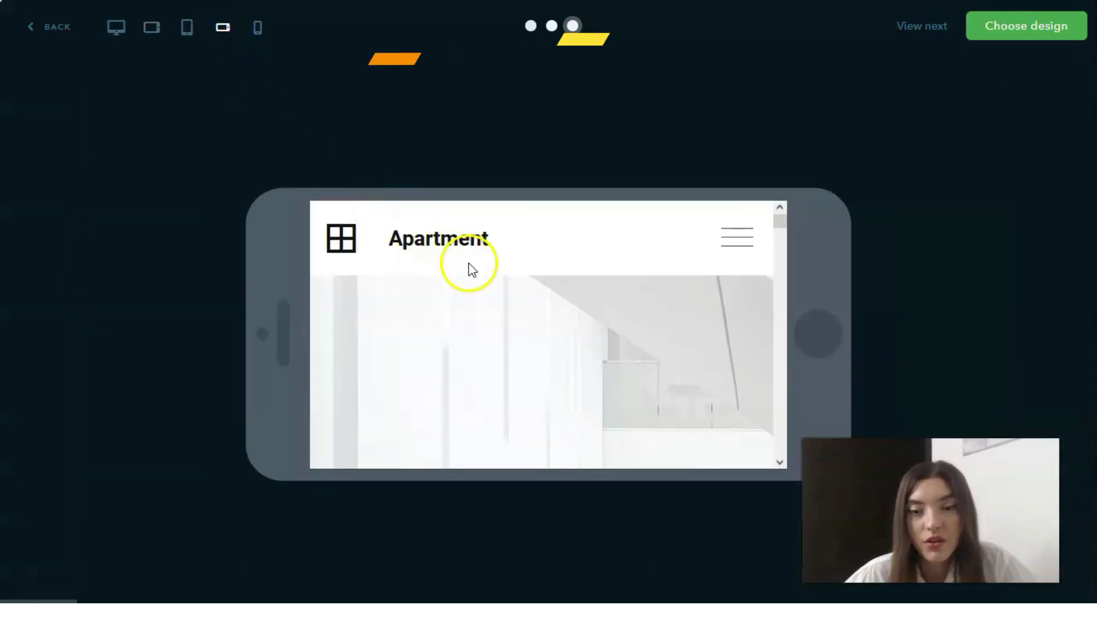
pyautogui.scroll(-5, 477, 272)
pyautogui.scroll(-6, 484, 273)
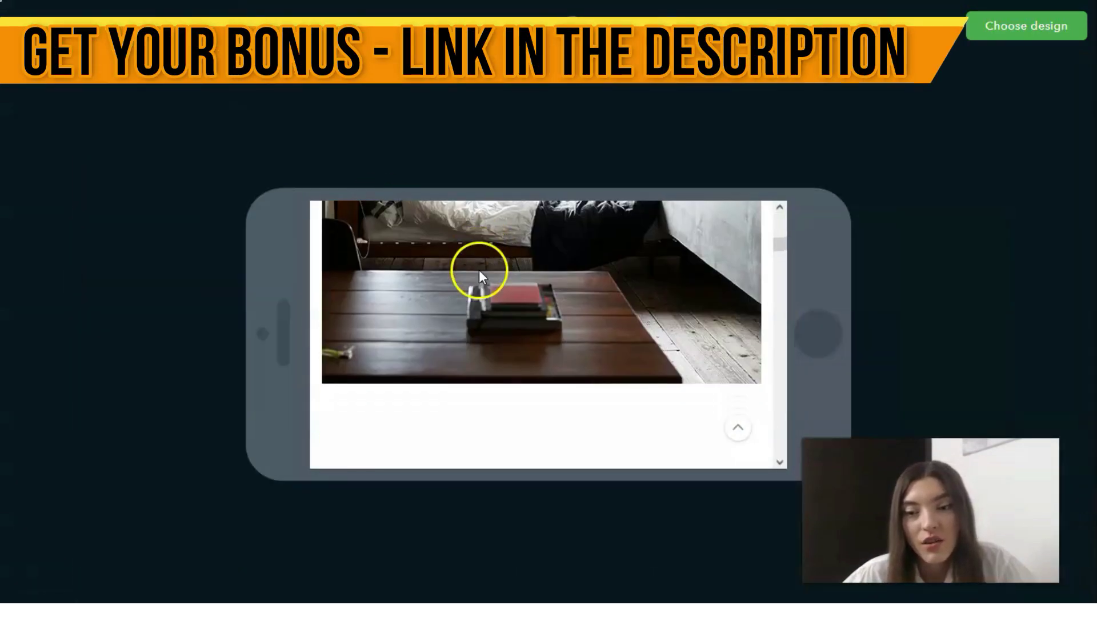
pyautogui.scroll(-8, 485, 281)
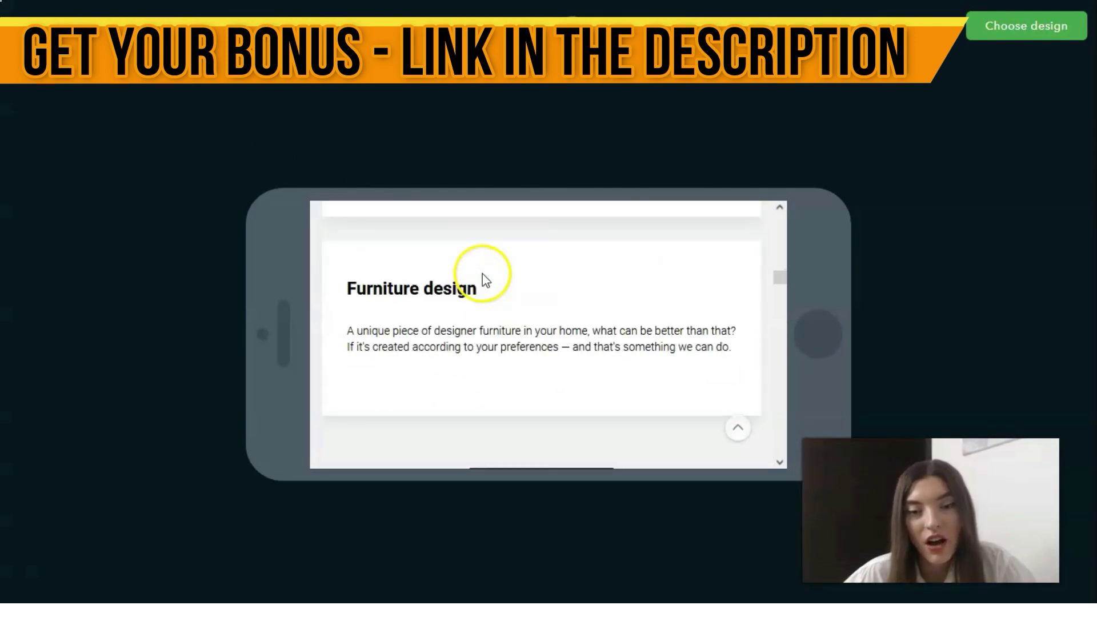
pyautogui.scroll(-10, 484, 283)
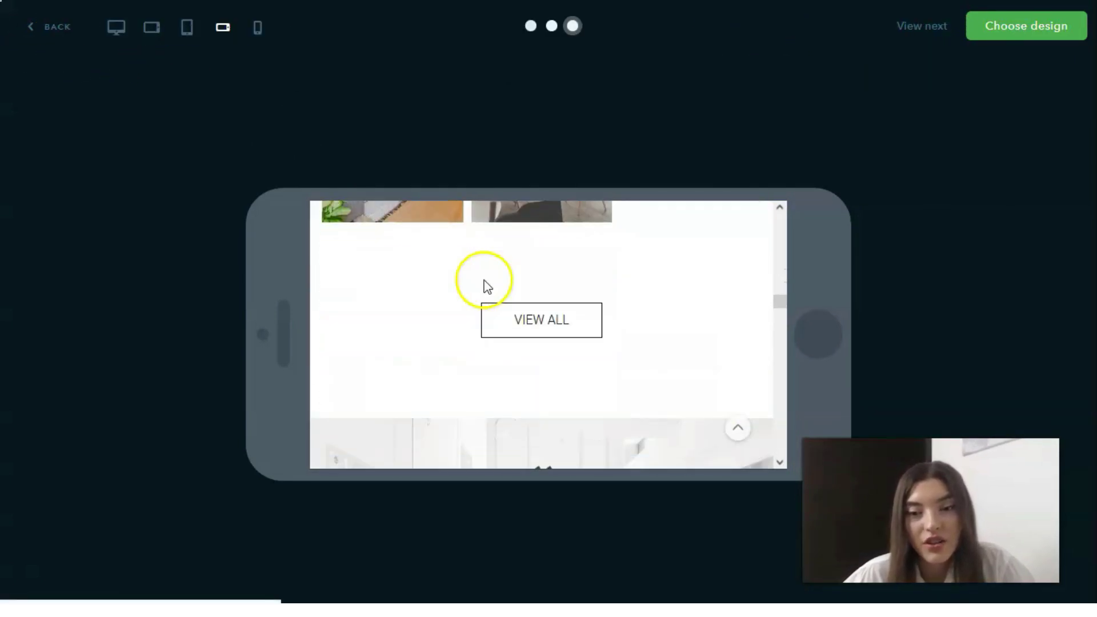
pyautogui.scroll(-2, 484, 279)
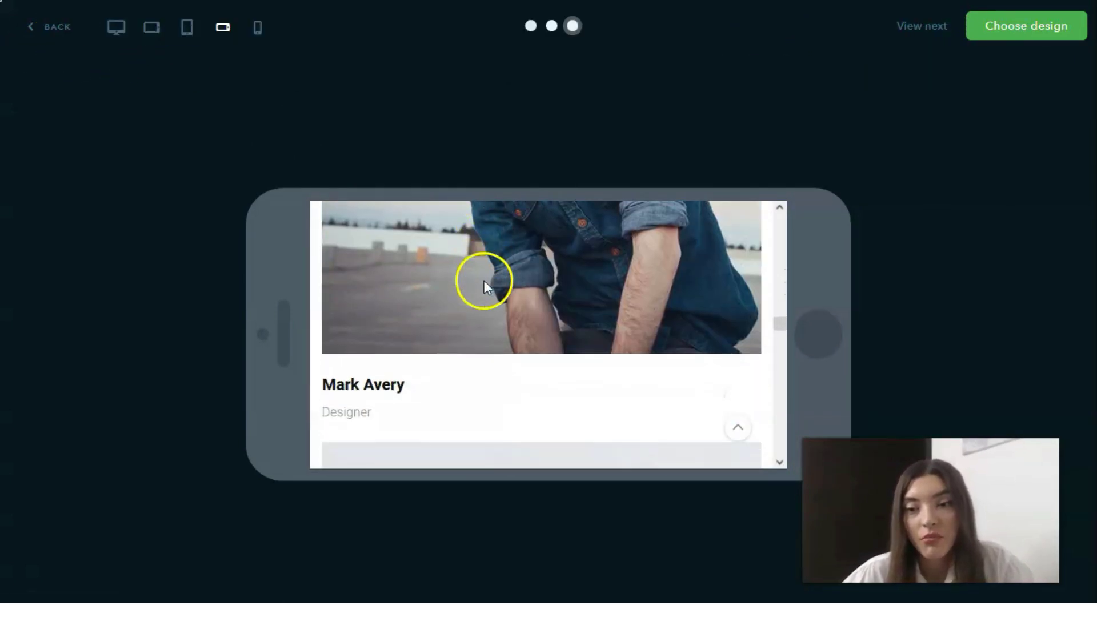
pyautogui.scroll(12, 474, 273)
pyautogui.scroll(10, 463, 262)
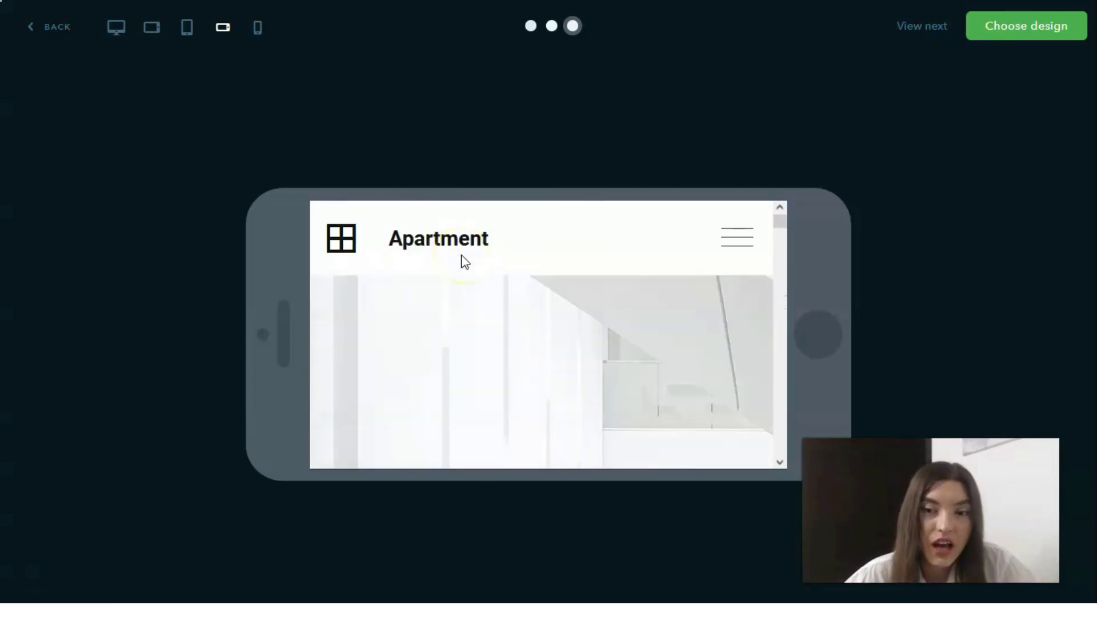
pyautogui.scroll(-2, 465, 264)
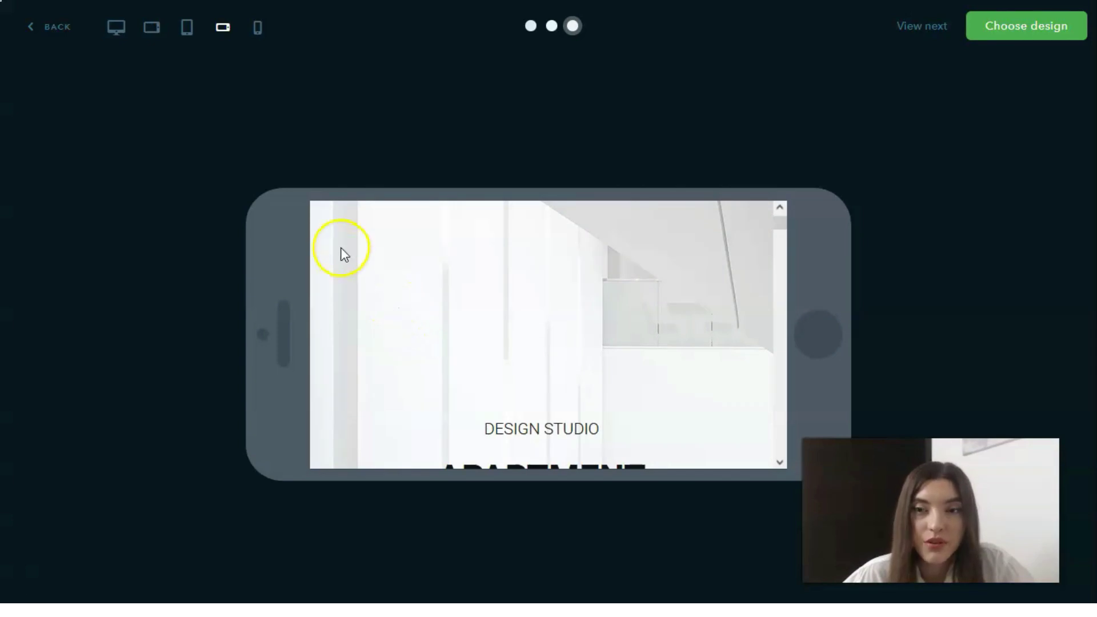
# Choose the Apartment design for the new site and continue with the suggested ukit.me domain name.
pyautogui.click(989, 37)
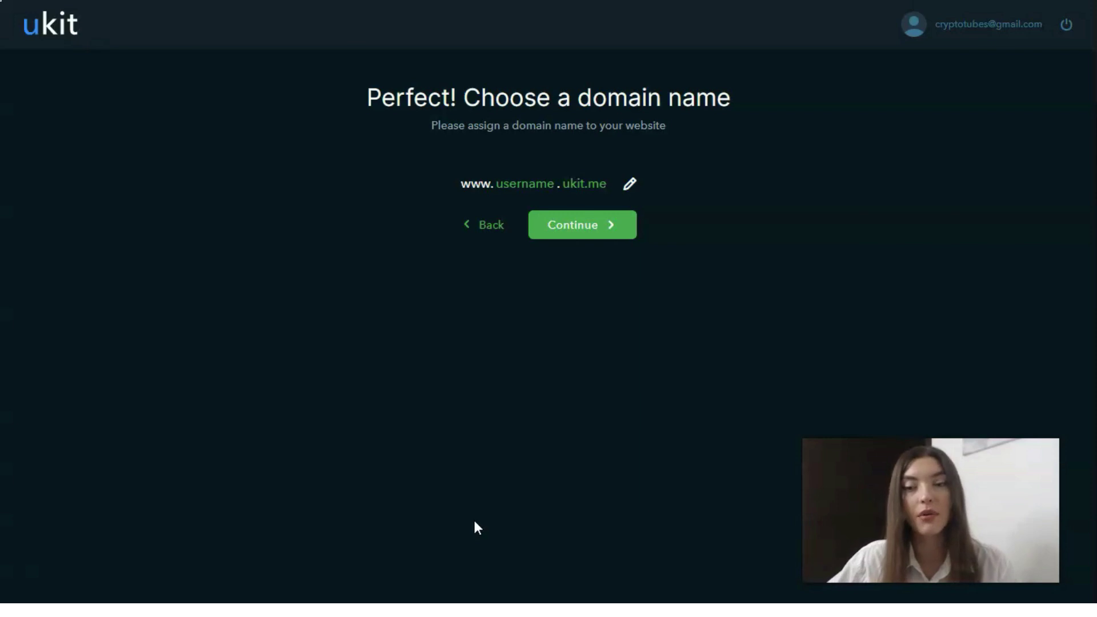
pyautogui.click(583, 226)
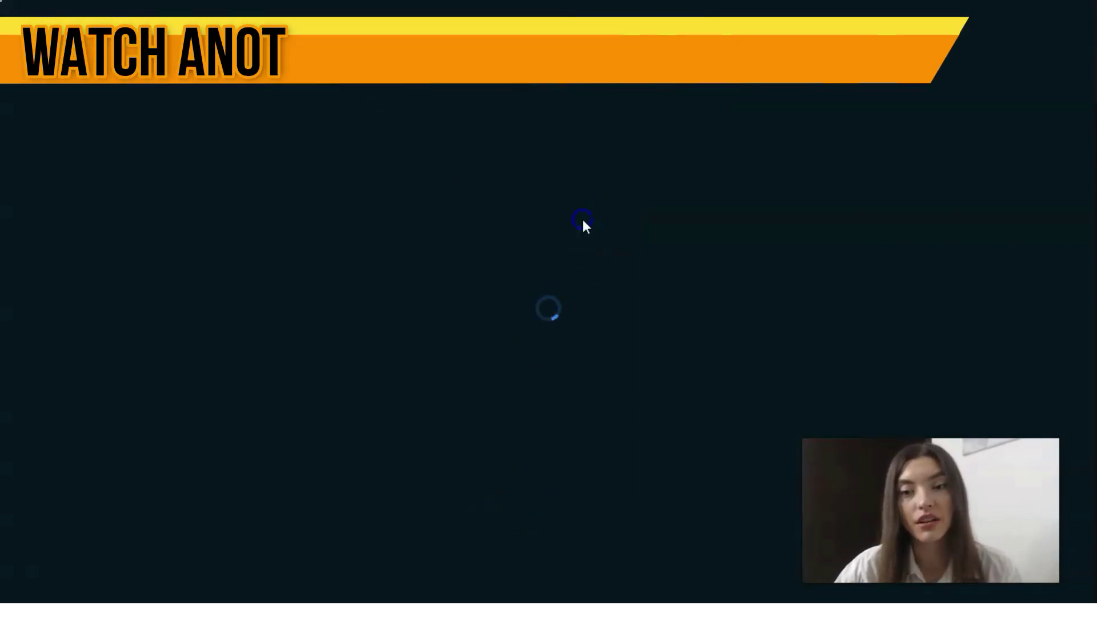
pyautogui.click(353, 318)
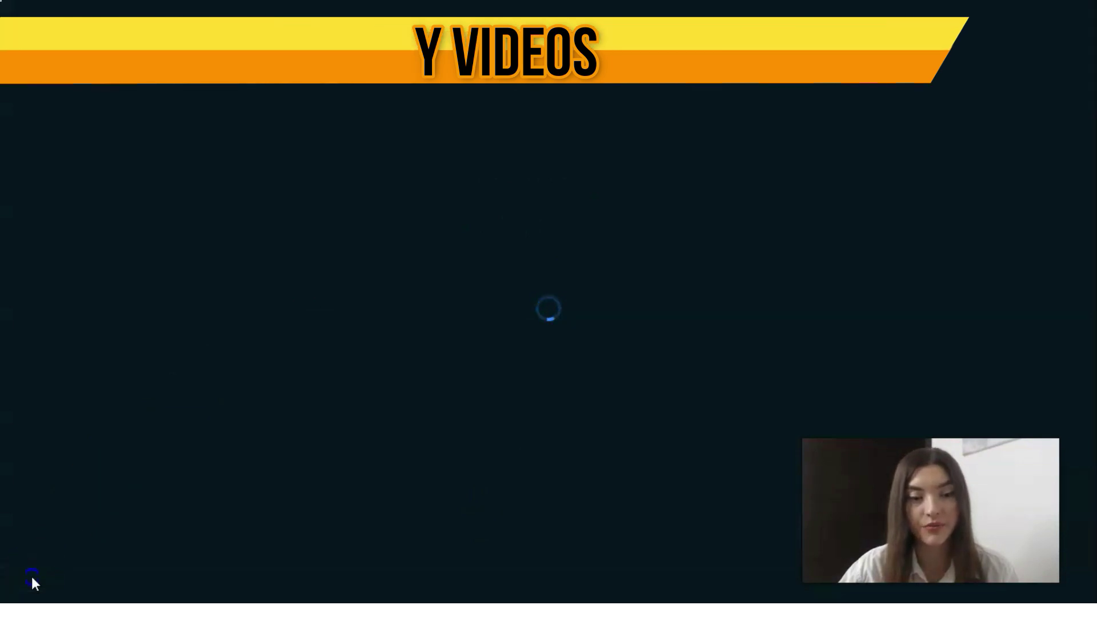
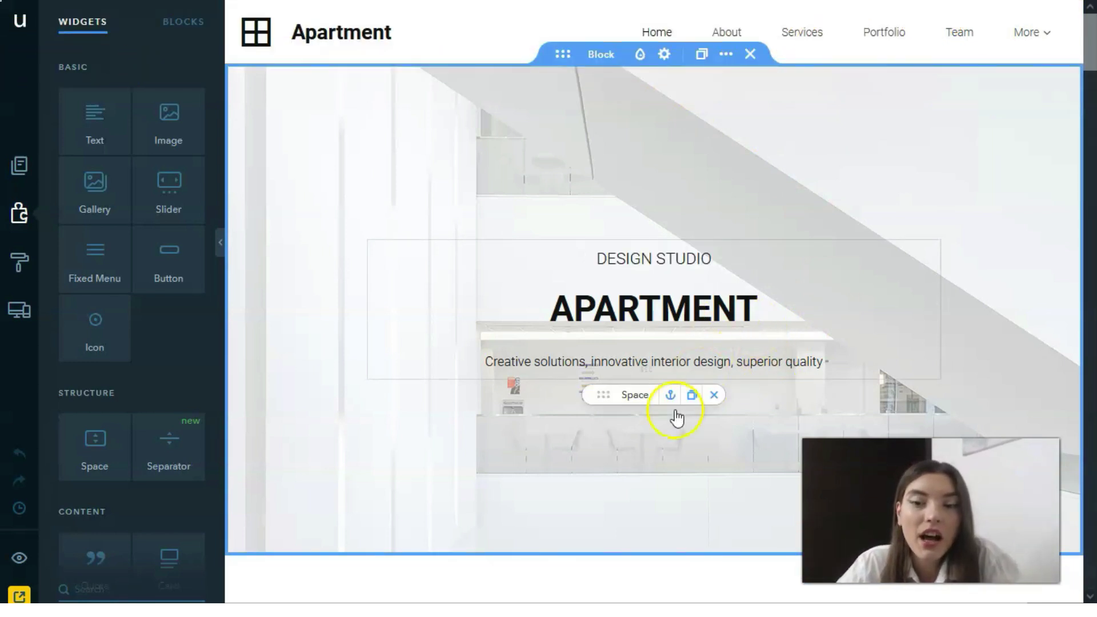
# Add a Button widget directly below the subtitle text in the home page's first block.
pyautogui.scroll(-4, 568, 417)
pyautogui.scroll(1, 678, 226)
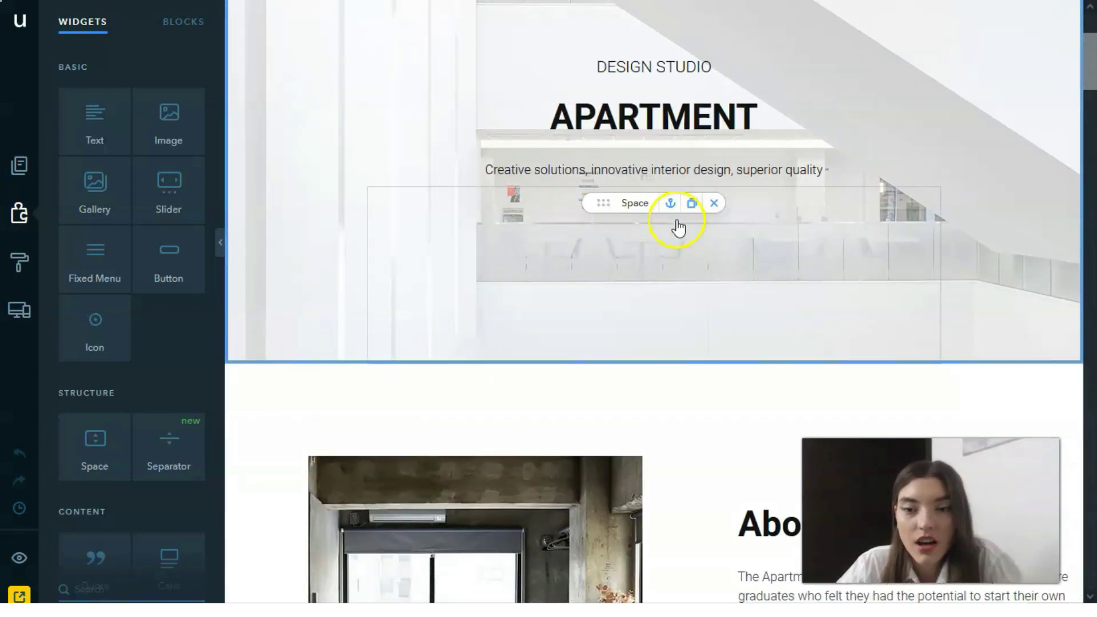
pyautogui.scroll(2, 646, 378)
pyautogui.scroll(1, 823, 343)
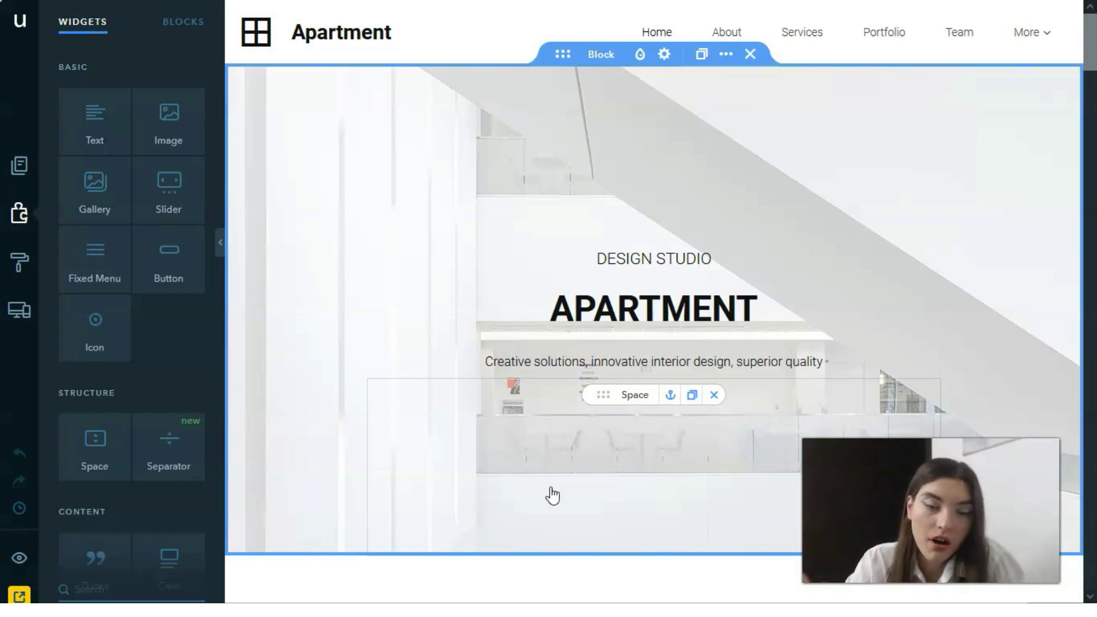
pyautogui.moveTo(166, 240); pyautogui.dragTo(665, 417)
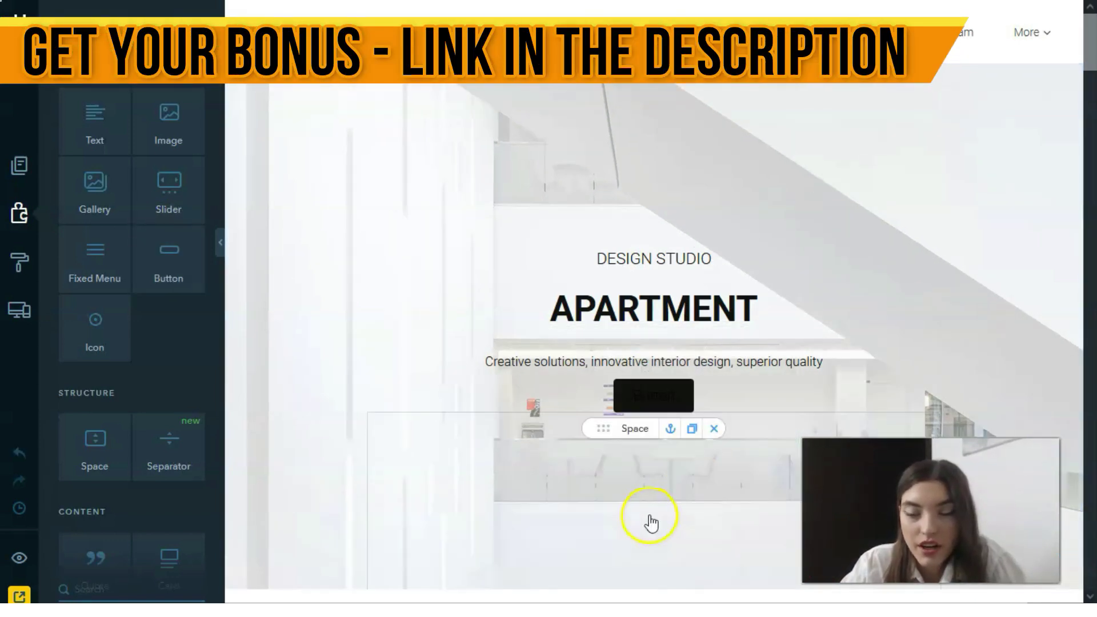
# Open the APARTMENT heading for text editing and the settings of the space below the button.
pyautogui.click(838, 290)
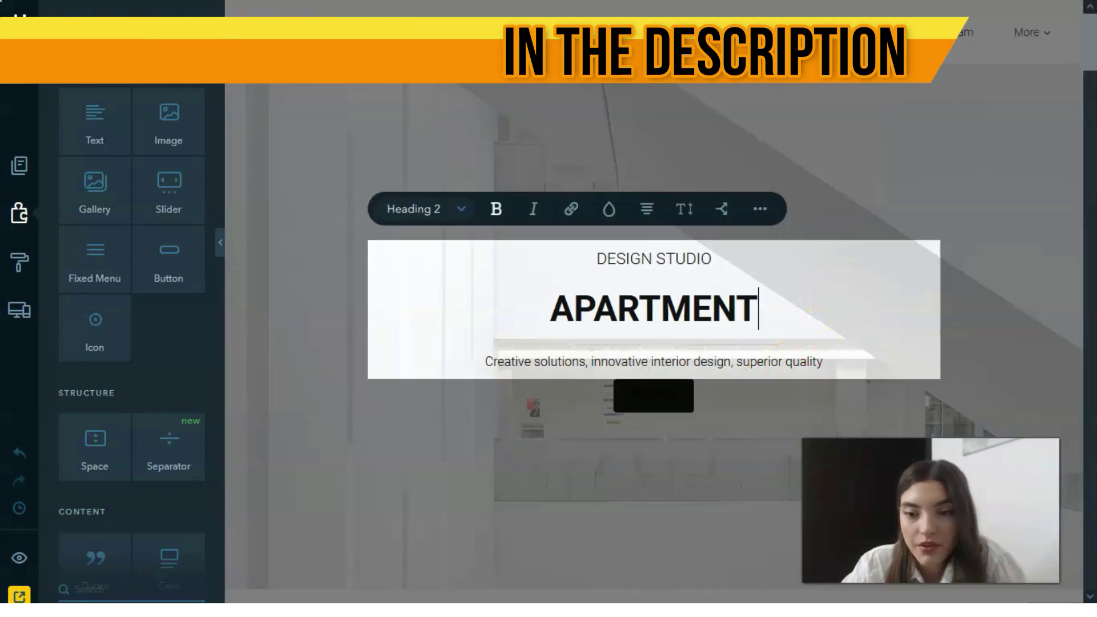
pyautogui.click(763, 482)
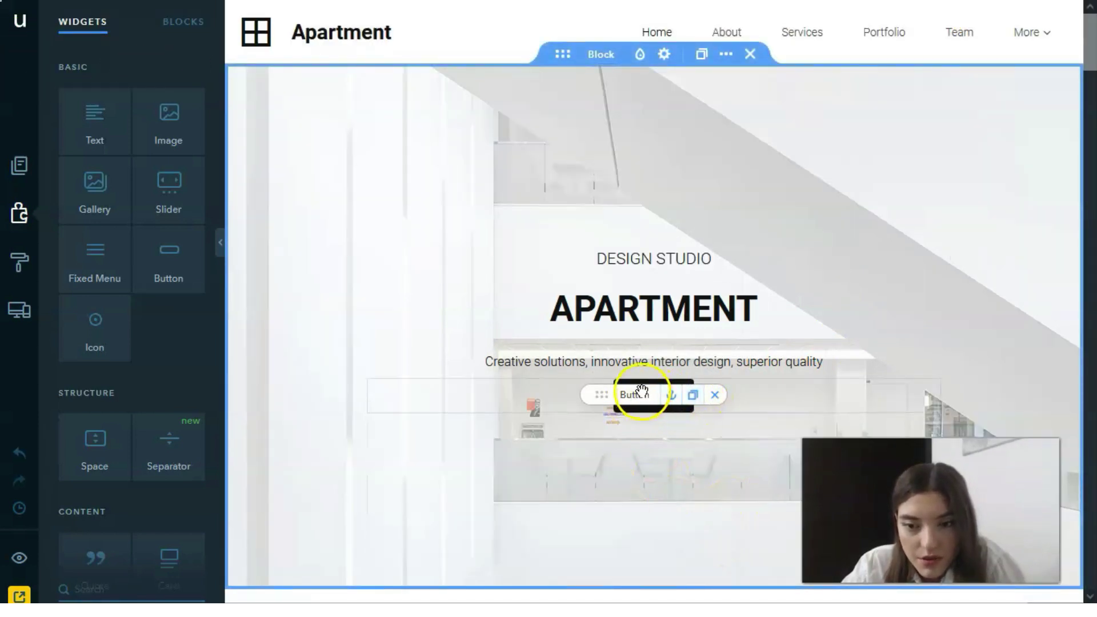
pyautogui.moveTo(636, 452); pyautogui.dragTo(595, 453)
pyautogui.click(595, 472)
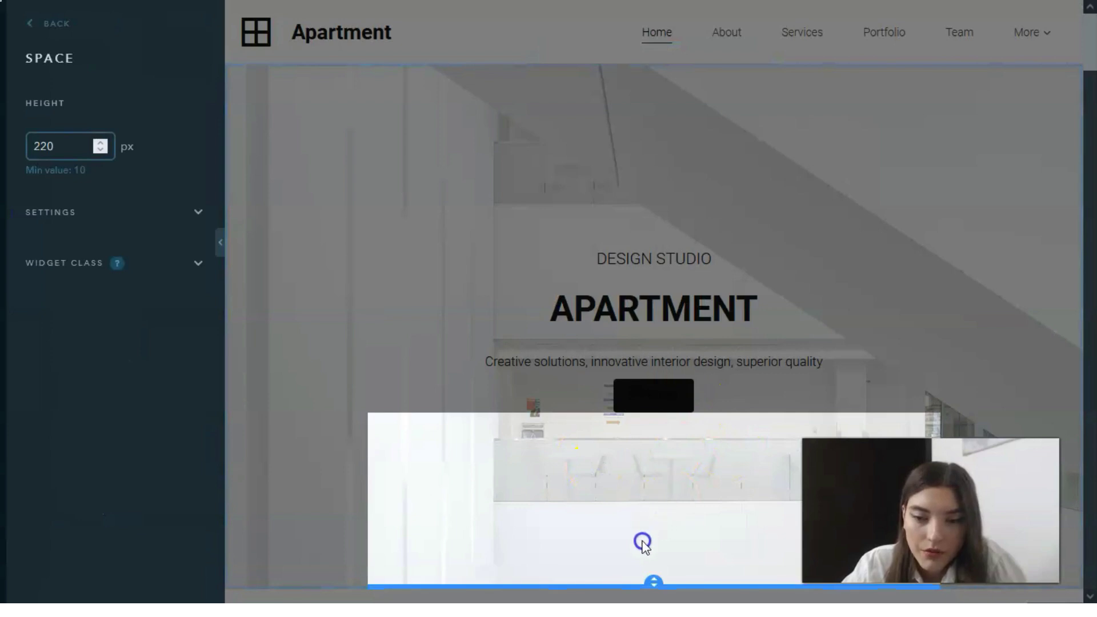
pyautogui.click(957, 200)
# Look through the home page in the editor from the first block past About Us to the Services section.
pyautogui.scroll(-4, 800, 303)
pyautogui.scroll(4, 765, 331)
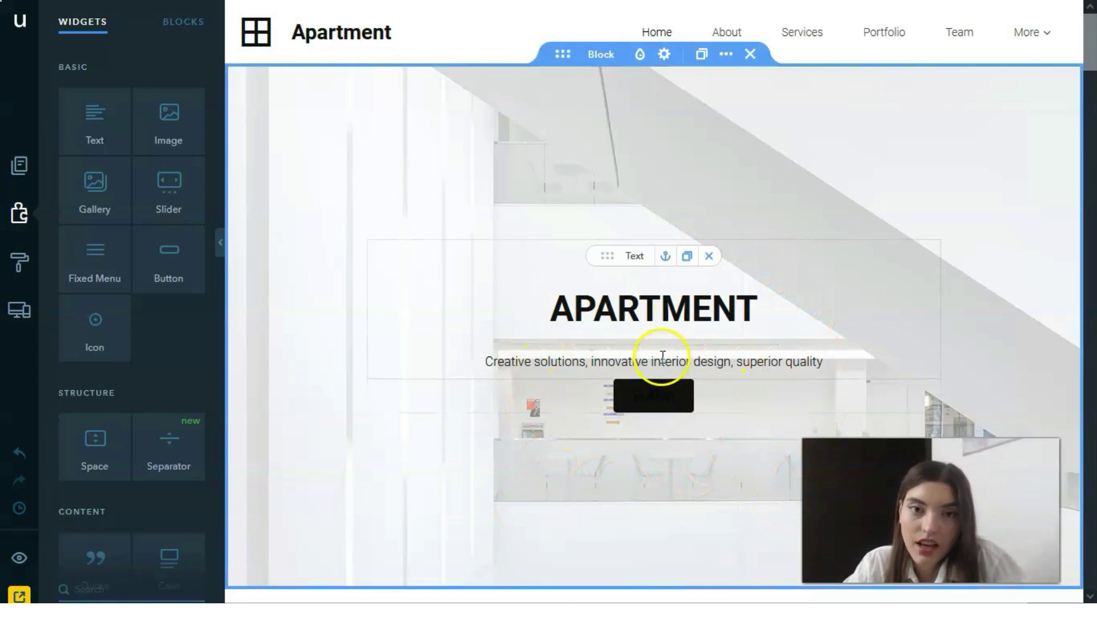
pyautogui.scroll(-9, 663, 355)
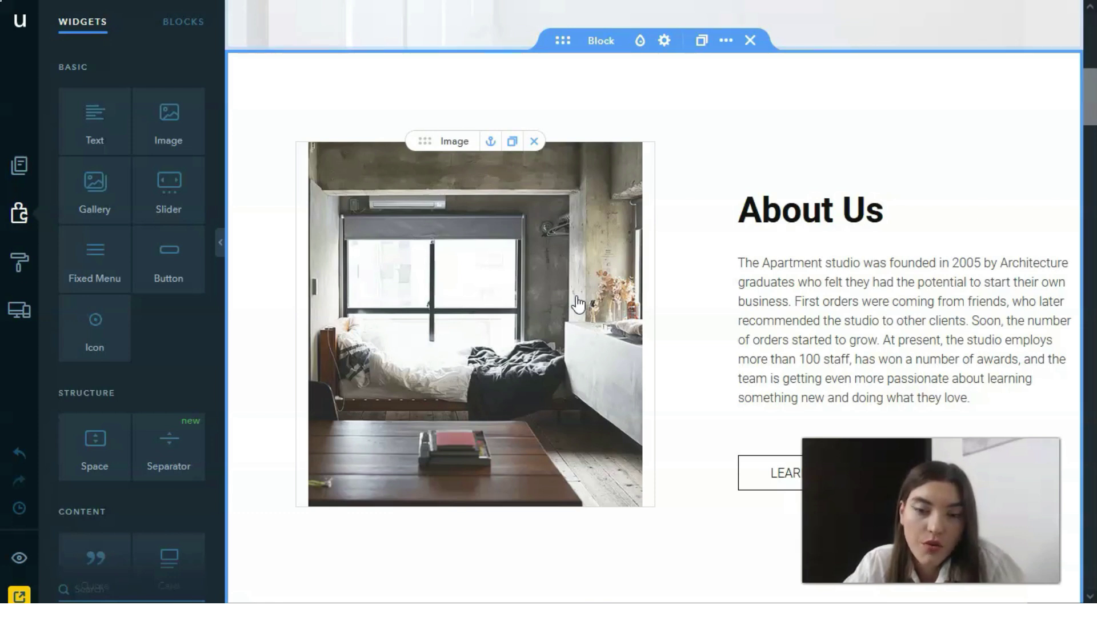
pyautogui.scroll(-4, 537, 314)
pyautogui.scroll(1, 725, 366)
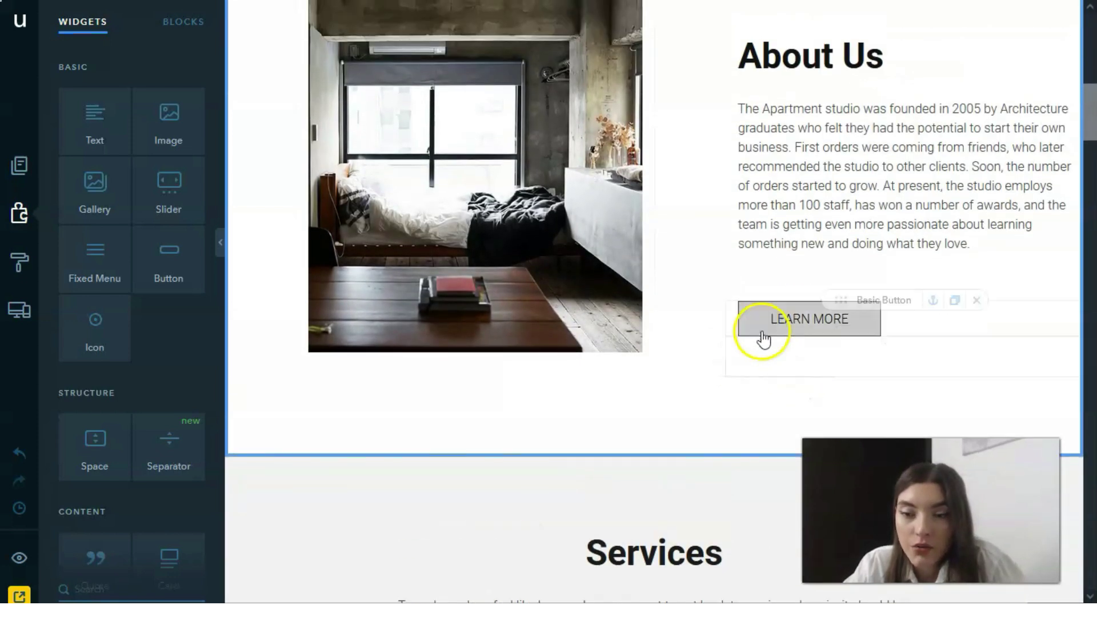
pyautogui.scroll(-7, 583, 355)
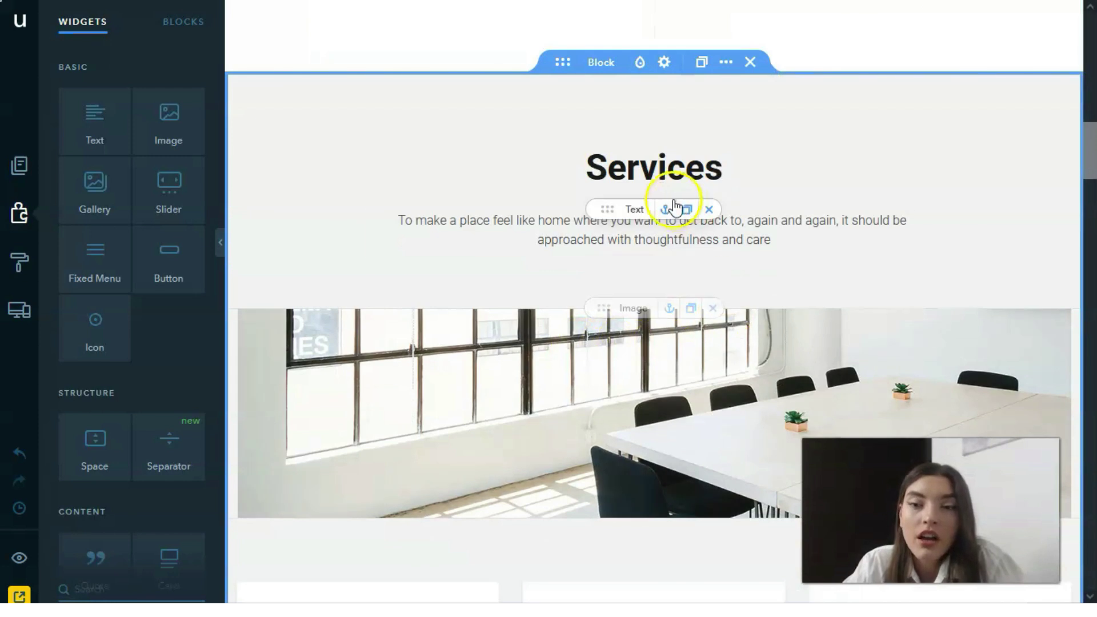
# Look through the rest of the home page from Services down to Contact Us and return to its first block.
pyautogui.scroll(7, 681, 257)
pyautogui.scroll(-7, 628, 223)
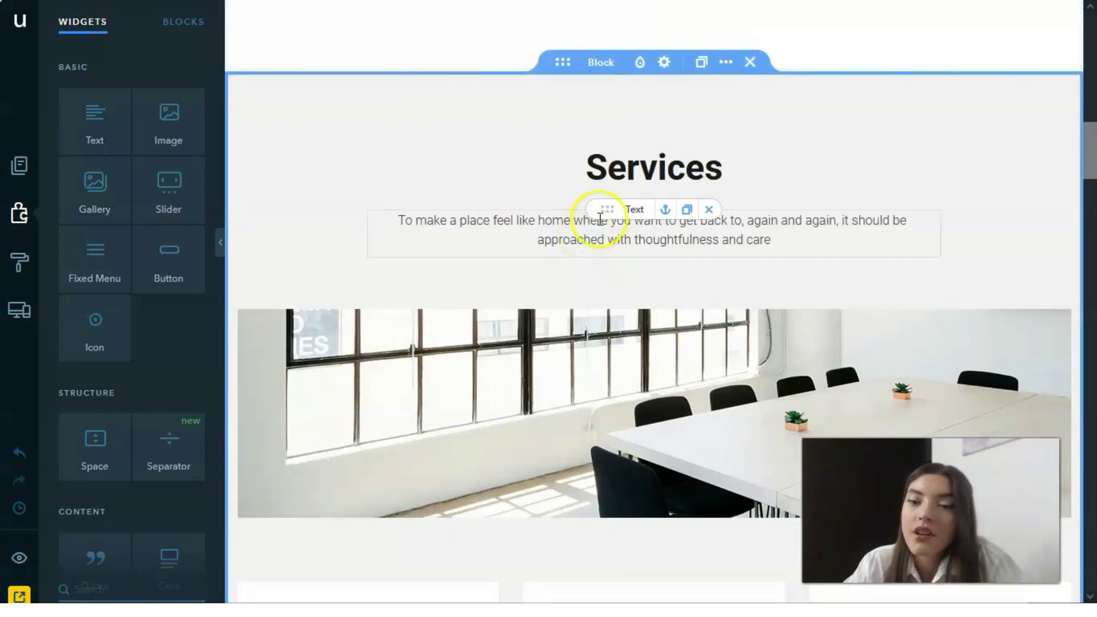
pyautogui.scroll(-5, 537, 222)
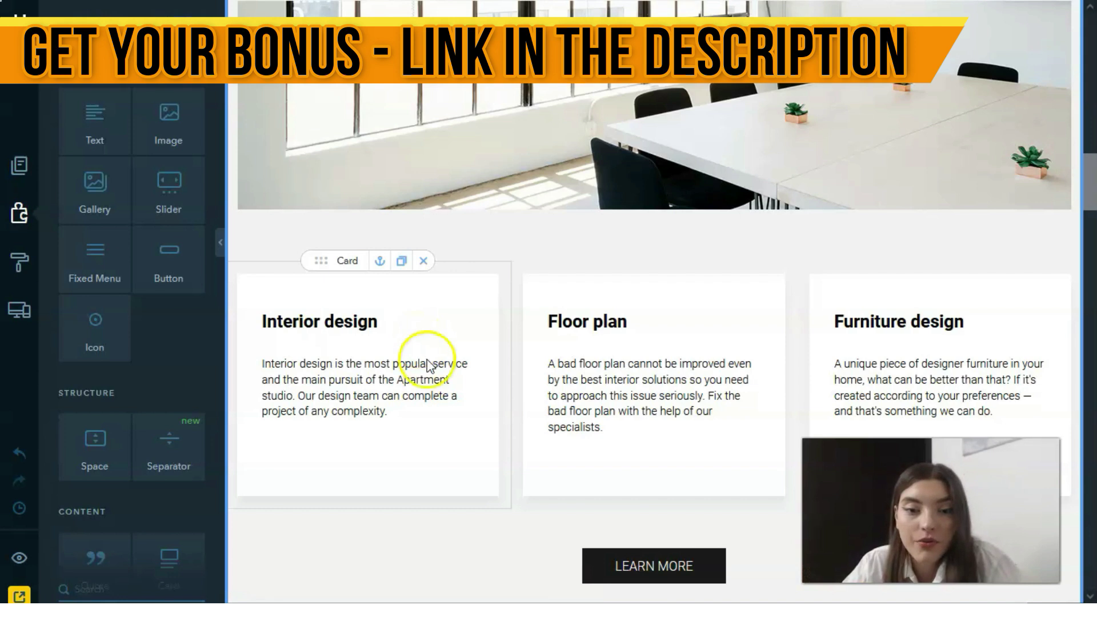
pyautogui.scroll(-4, 427, 365)
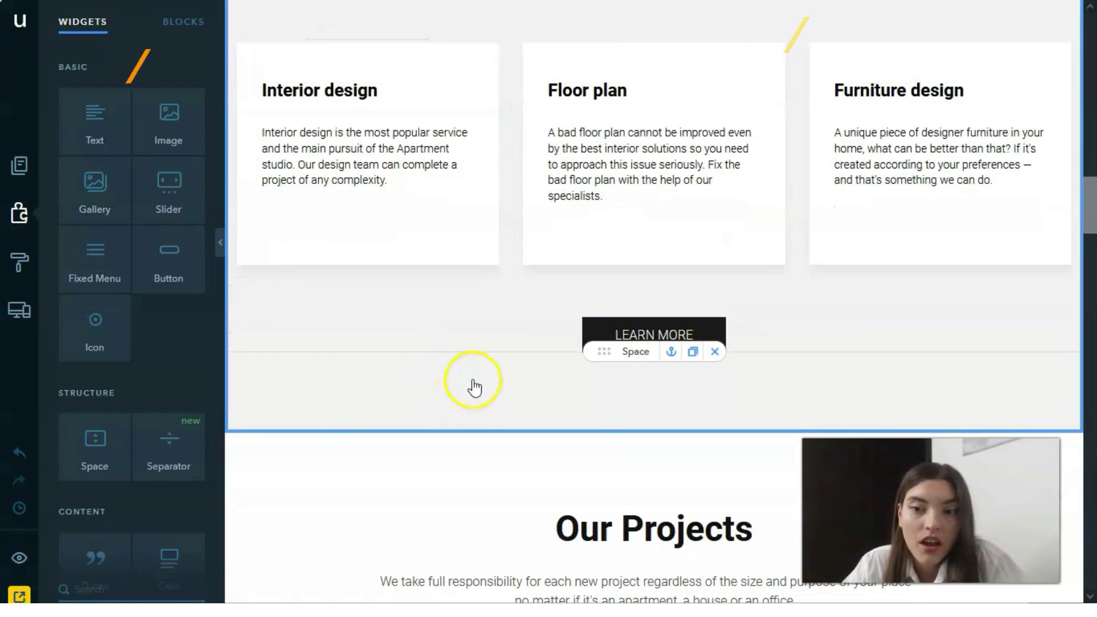
pyautogui.scroll(8, 473, 388)
pyautogui.scroll(-7, 482, 395)
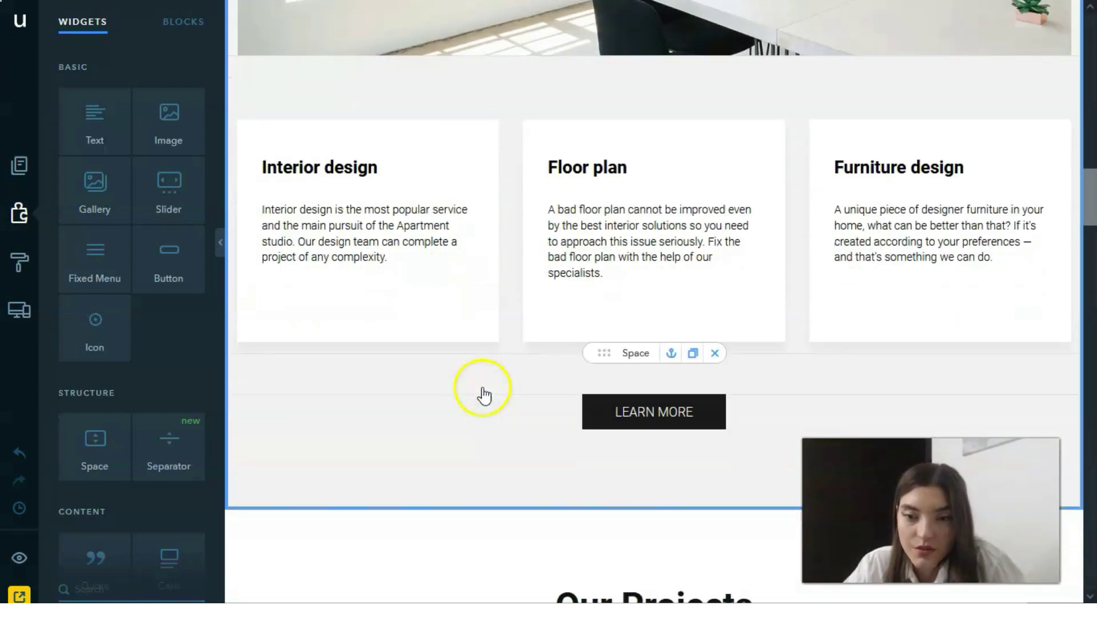
pyautogui.scroll(-10, 483, 394)
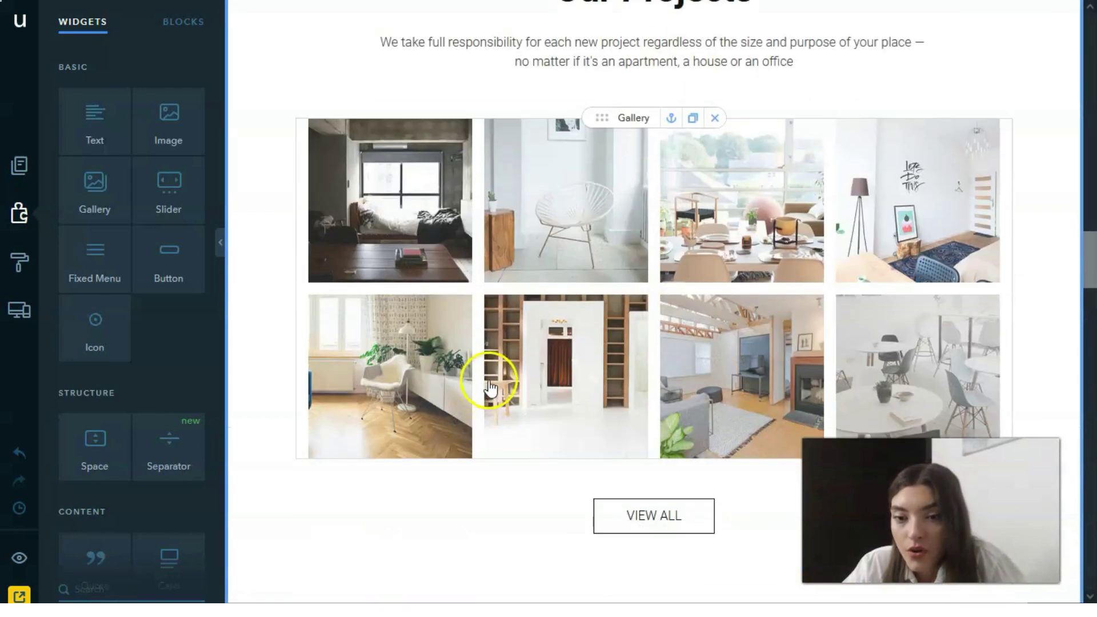
pyautogui.scroll(-8, 490, 388)
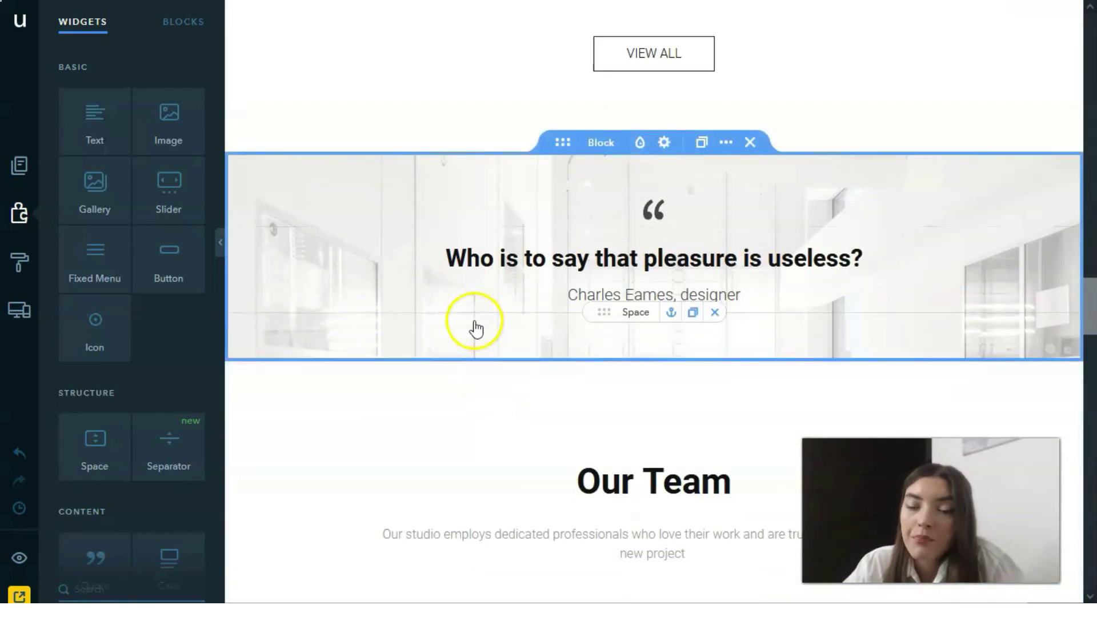
pyautogui.scroll(-9, 474, 322)
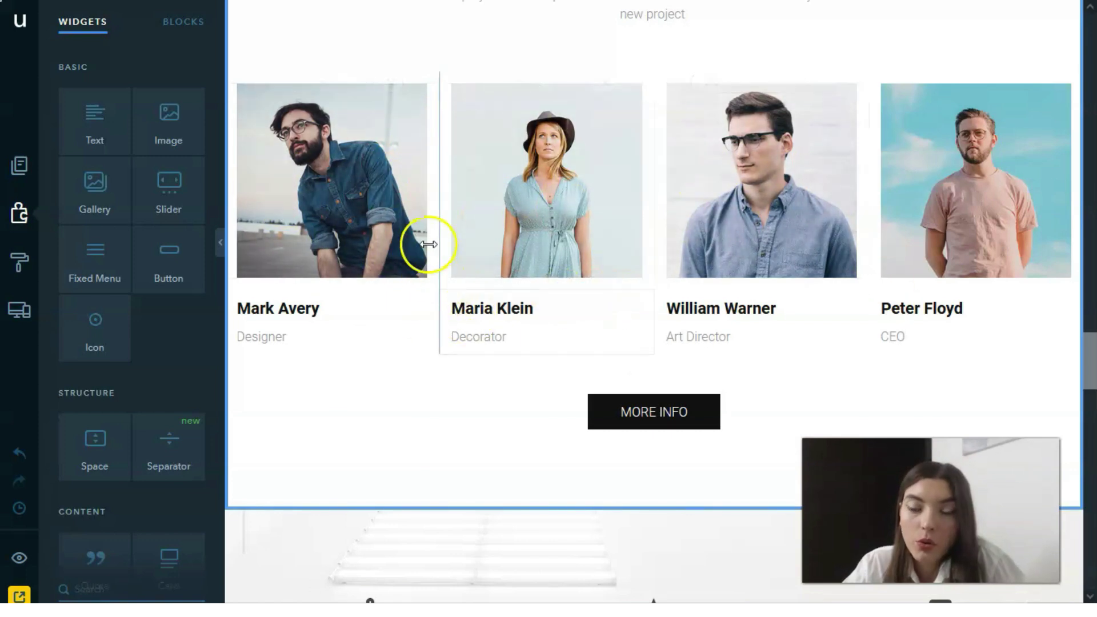
pyautogui.scroll(-7, 507, 262)
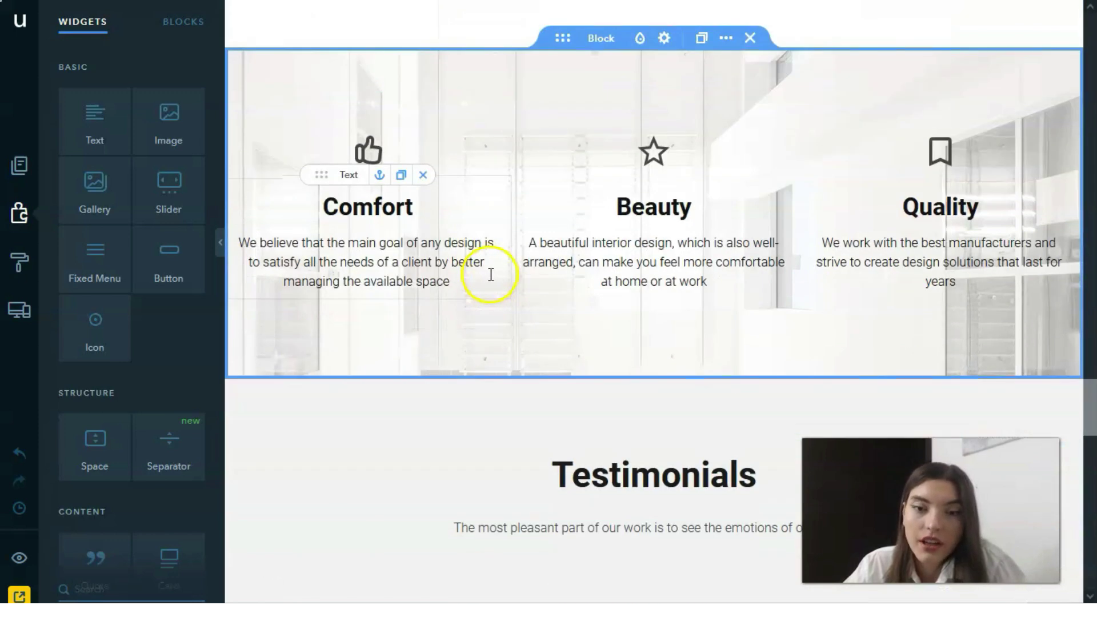
pyautogui.scroll(-1, 667, 267)
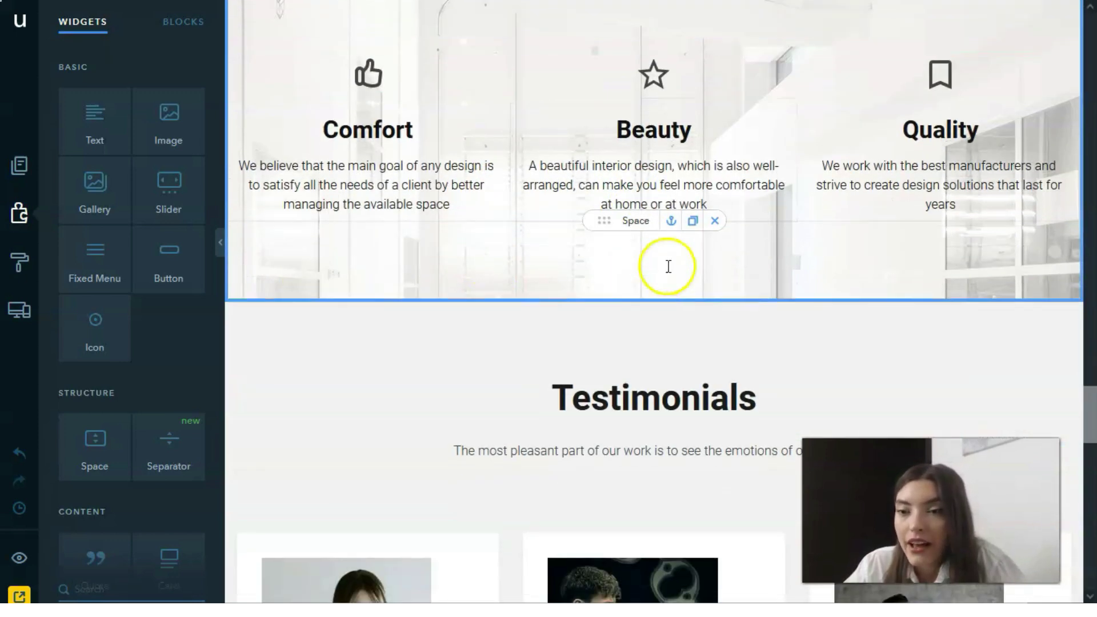
pyautogui.scroll(-3, 570, 263)
pyautogui.scroll(-5, 571, 262)
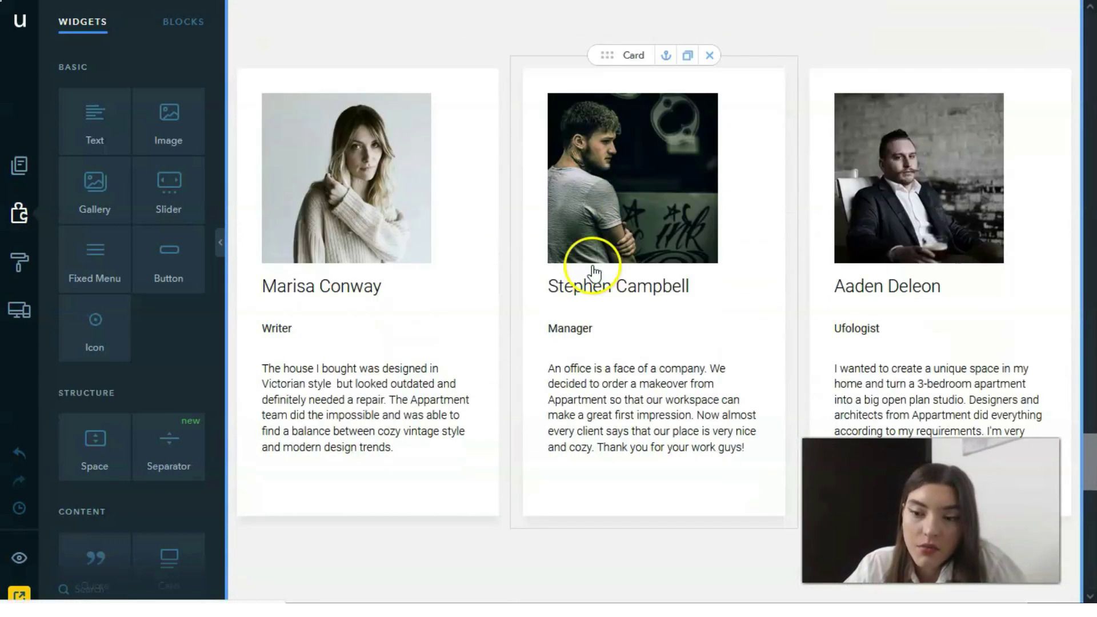
pyautogui.scroll(-3, 598, 279)
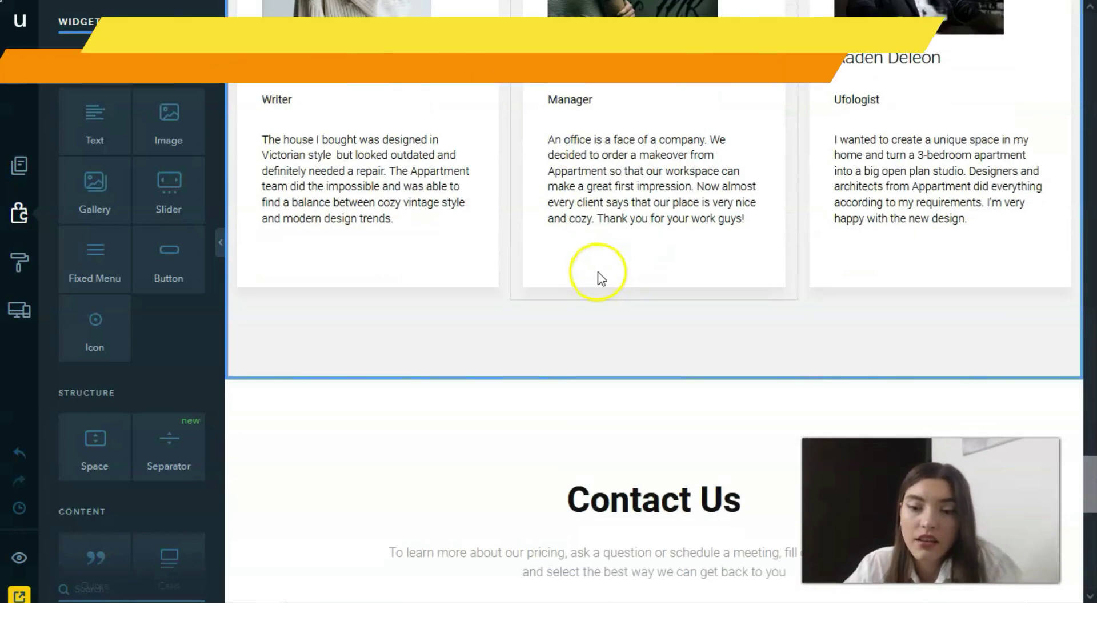
pyautogui.scroll(-3, 598, 278)
pyautogui.scroll(-1, 599, 281)
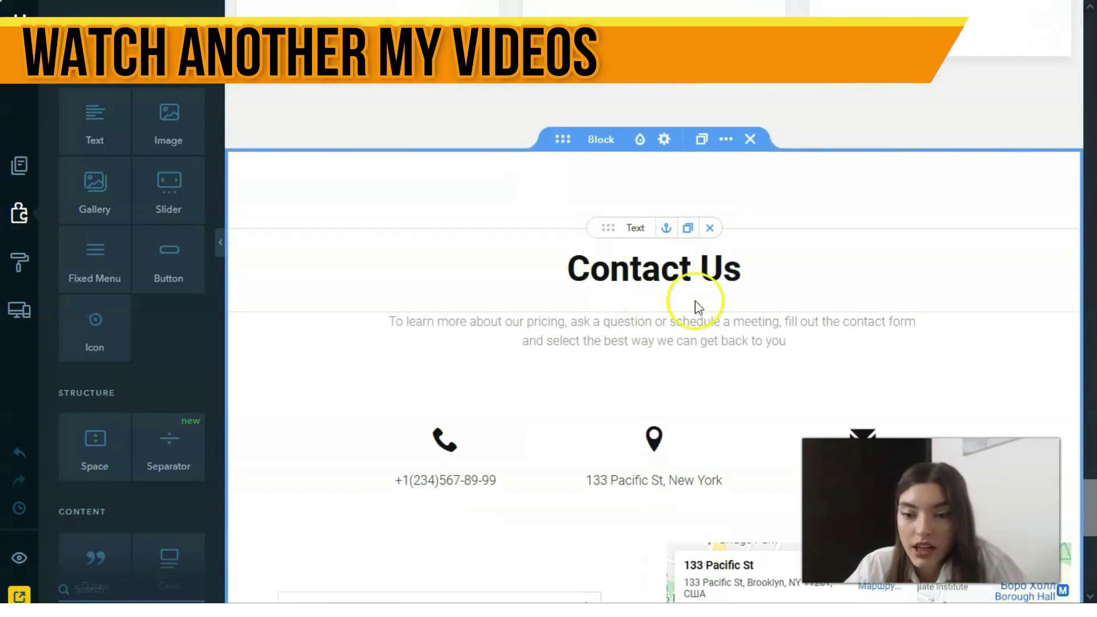
pyautogui.scroll(12, 697, 307)
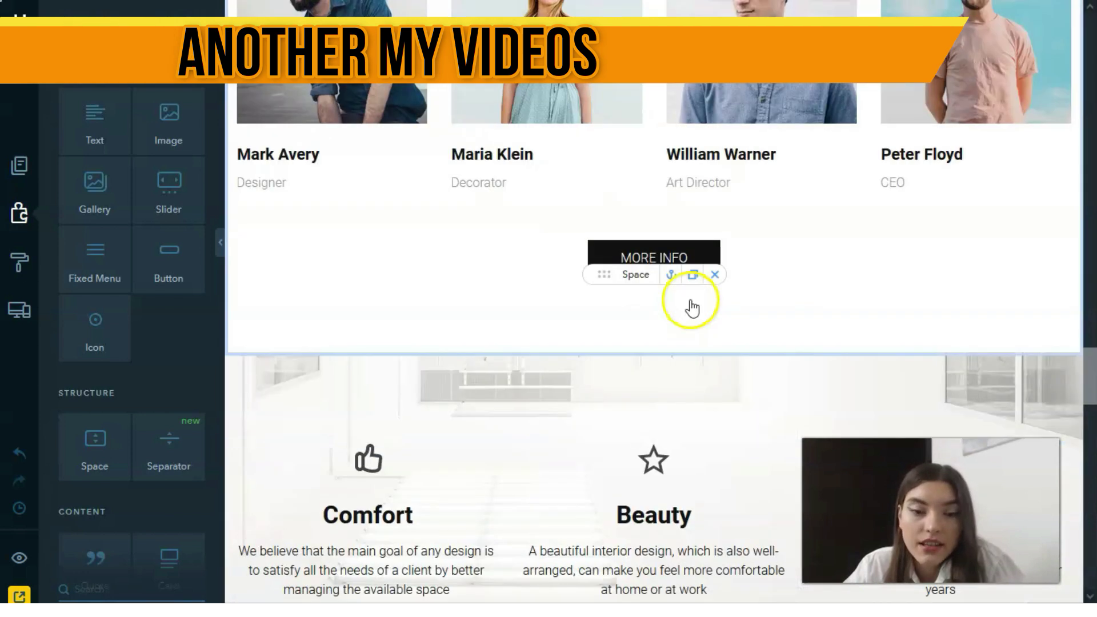
pyautogui.scroll(15, 692, 309)
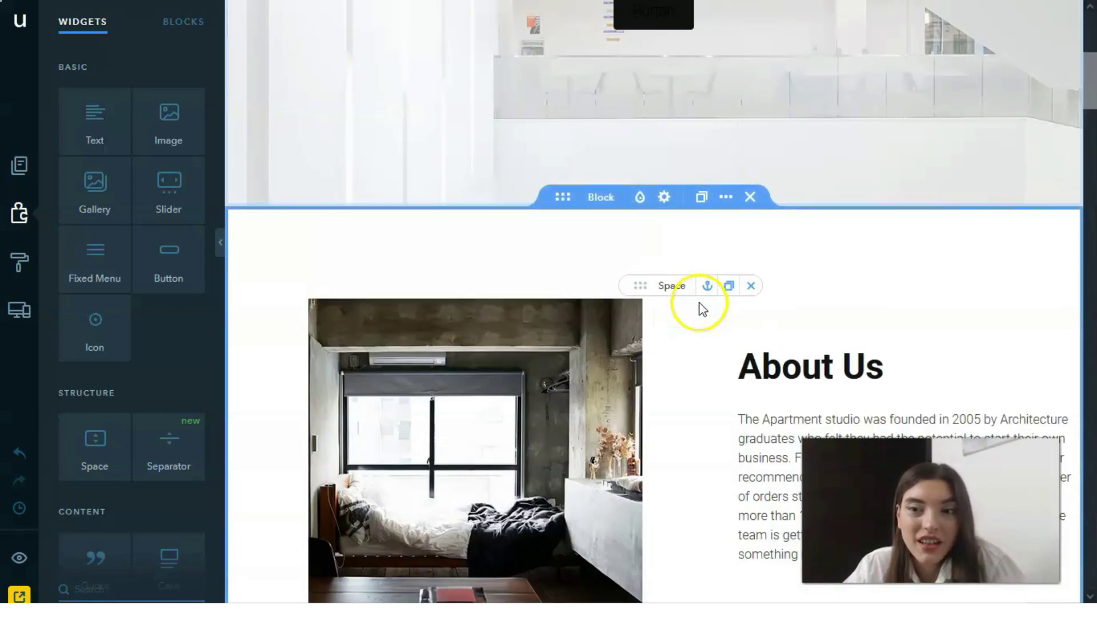
pyautogui.scroll(5, 702, 306)
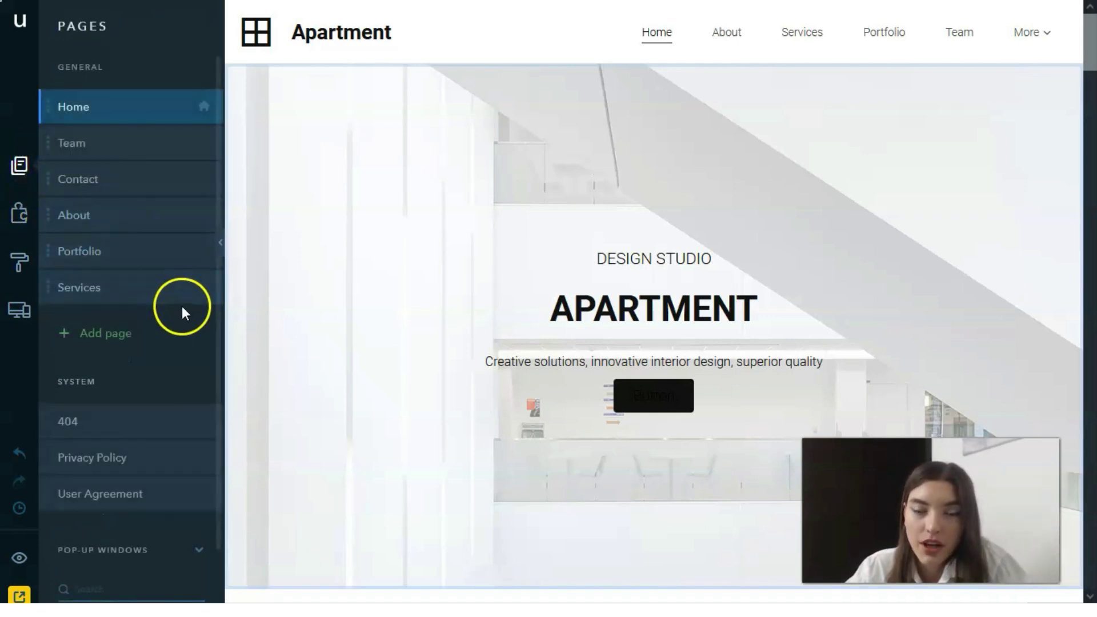
# View the site's Team, Contact, About and Portfolio pages one after another in the editor.
pyautogui.click(103, 147)
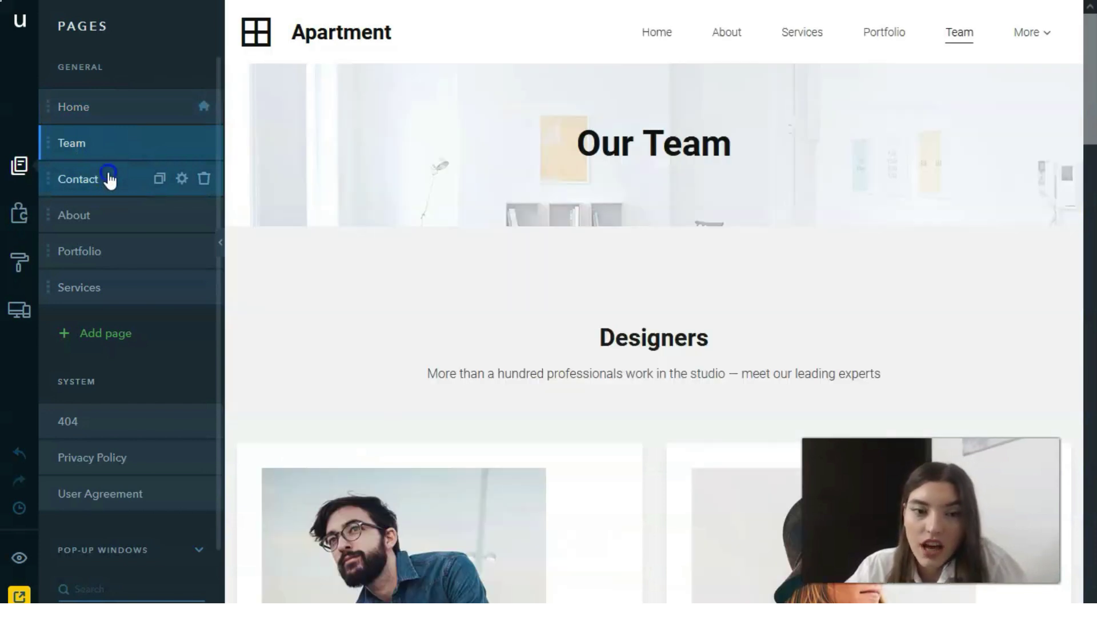
pyautogui.click(109, 180)
pyautogui.click(97, 215)
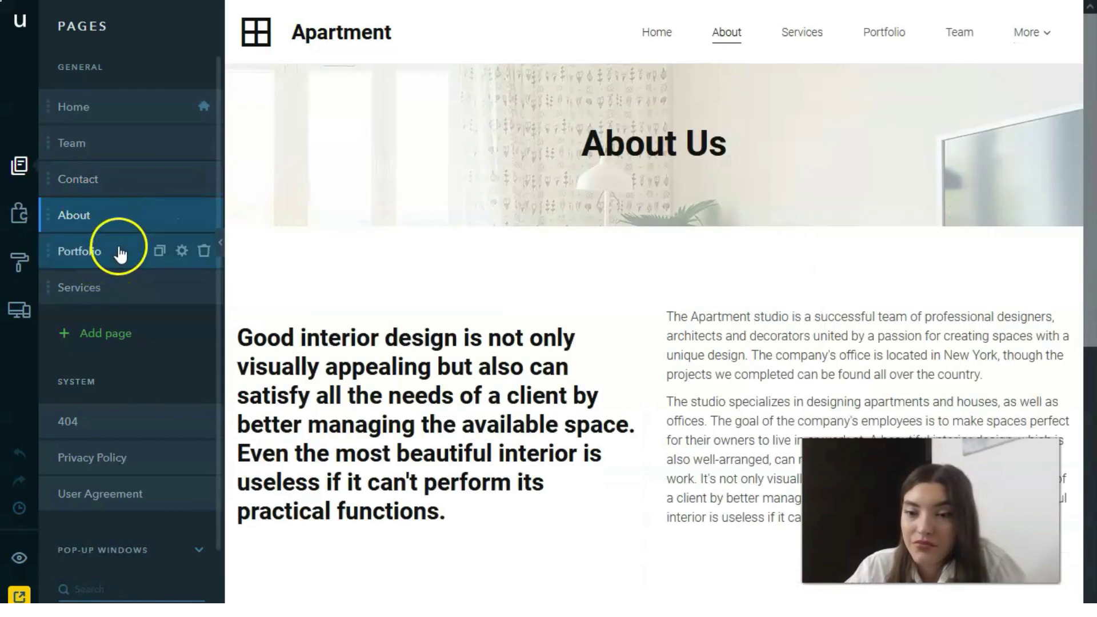
pyautogui.click(120, 253)
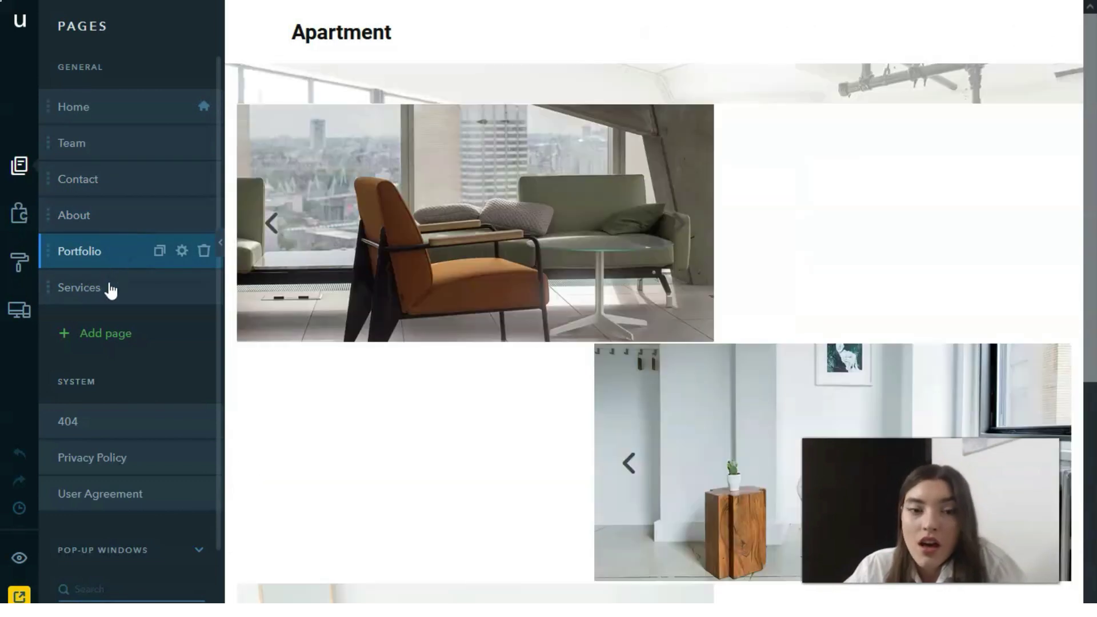
# Reorder the site's pages so that Services sits between Contact and About.
pyautogui.moveTo(114, 288); pyautogui.dragTo(122, 143)
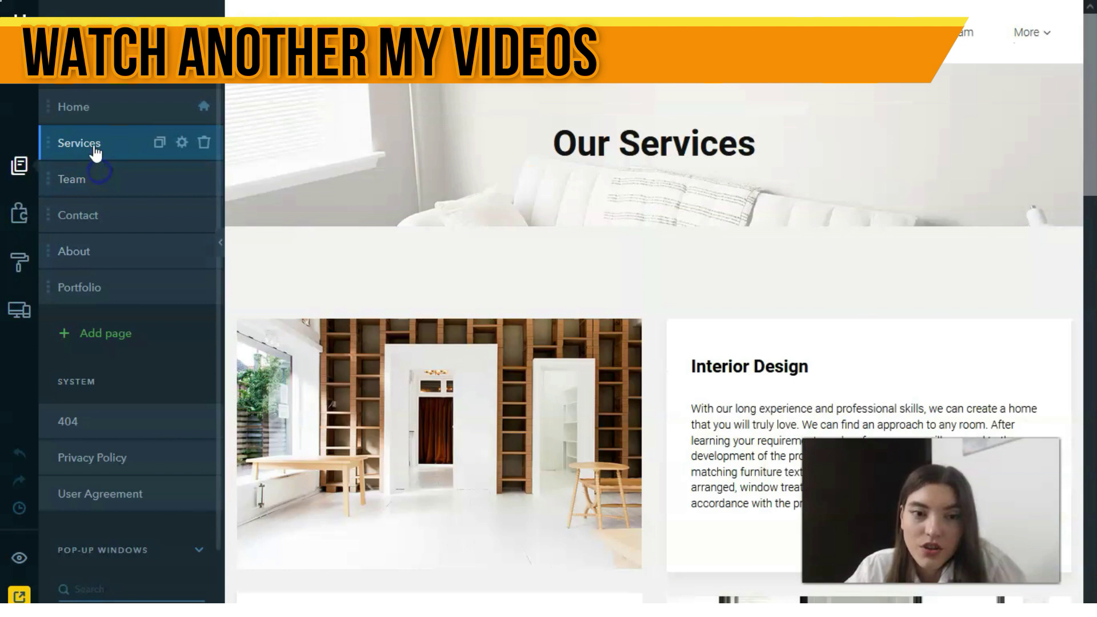
pyautogui.moveTo(93, 150); pyautogui.dragTo(97, 260)
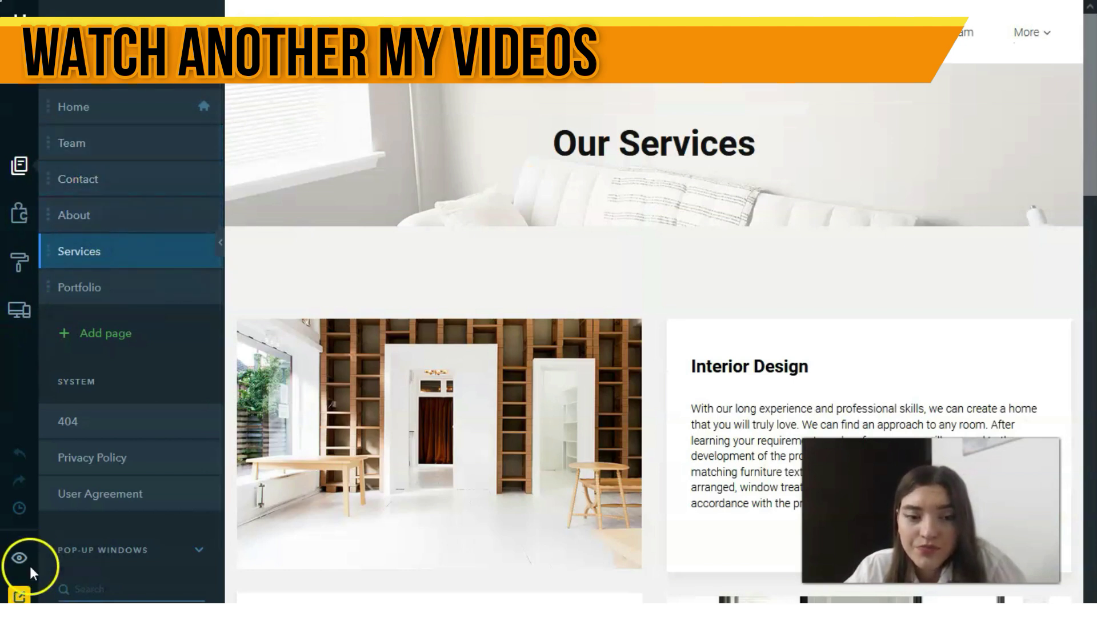
pyautogui.moveTo(118, 247); pyautogui.dragTo(110, 216)
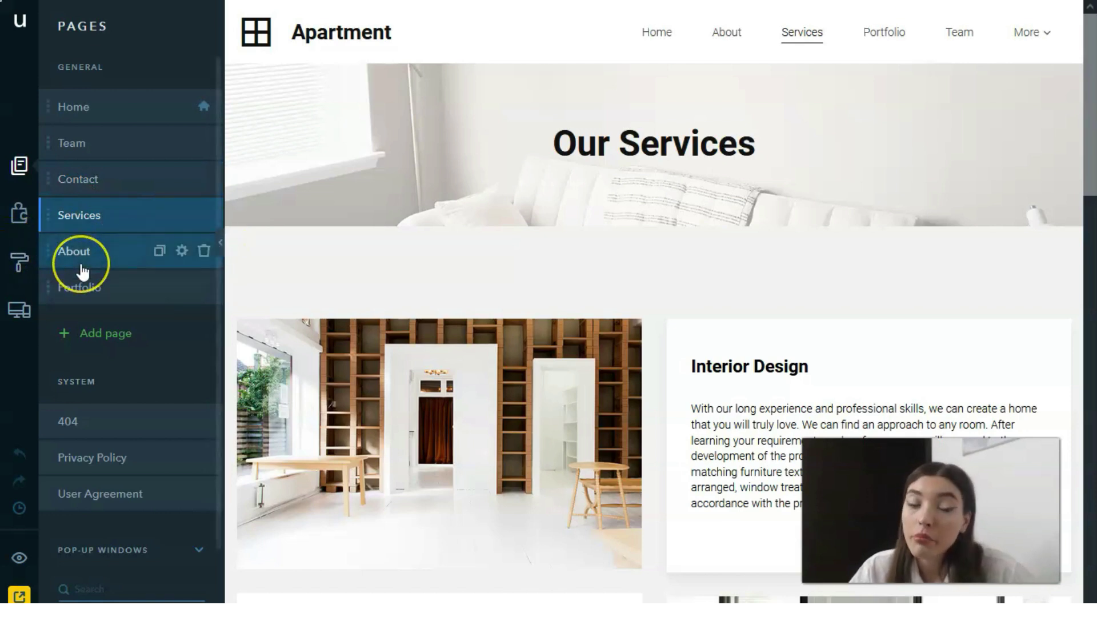
# Look through the builder's ready-made blocks, including Favorites, Titles and Content, and return to the widgets.
pyautogui.click(14, 220)
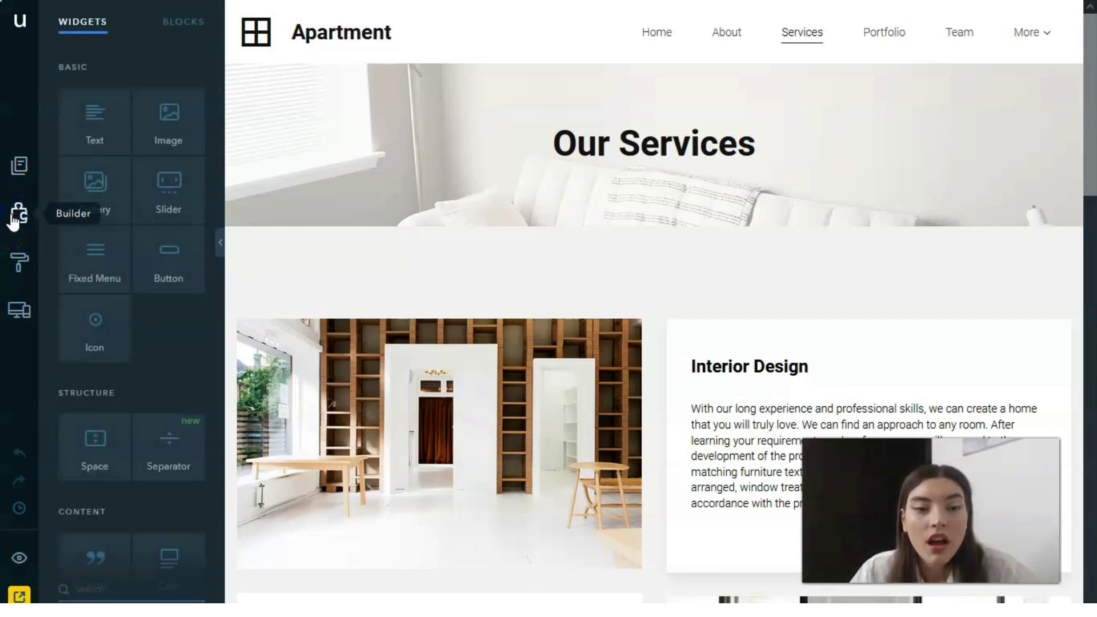
pyautogui.click(28, 228)
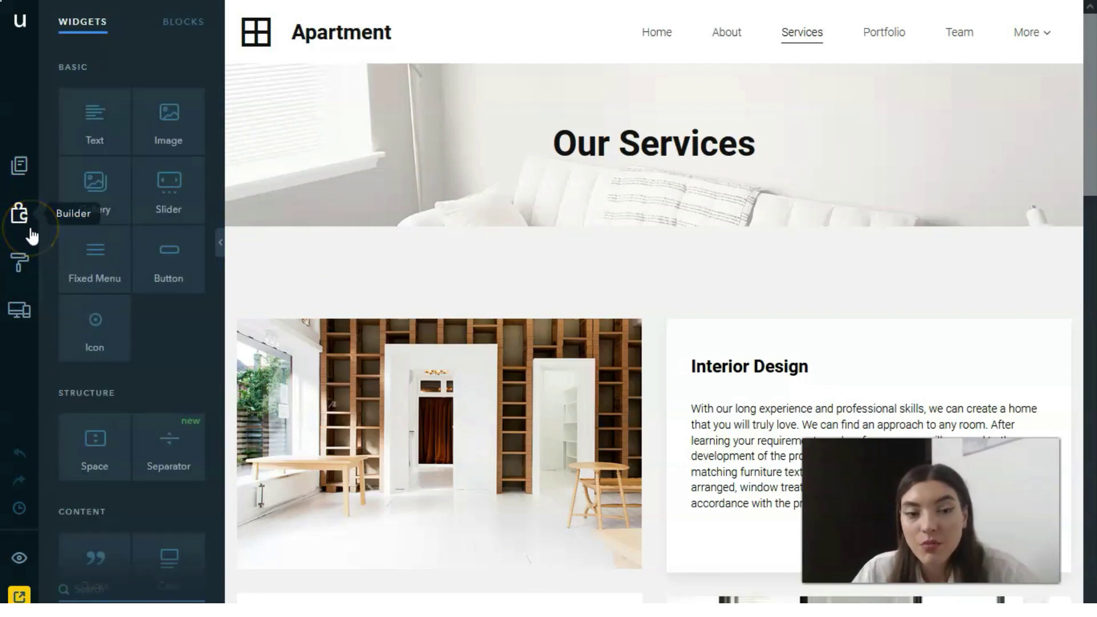
pyautogui.click(21, 215)
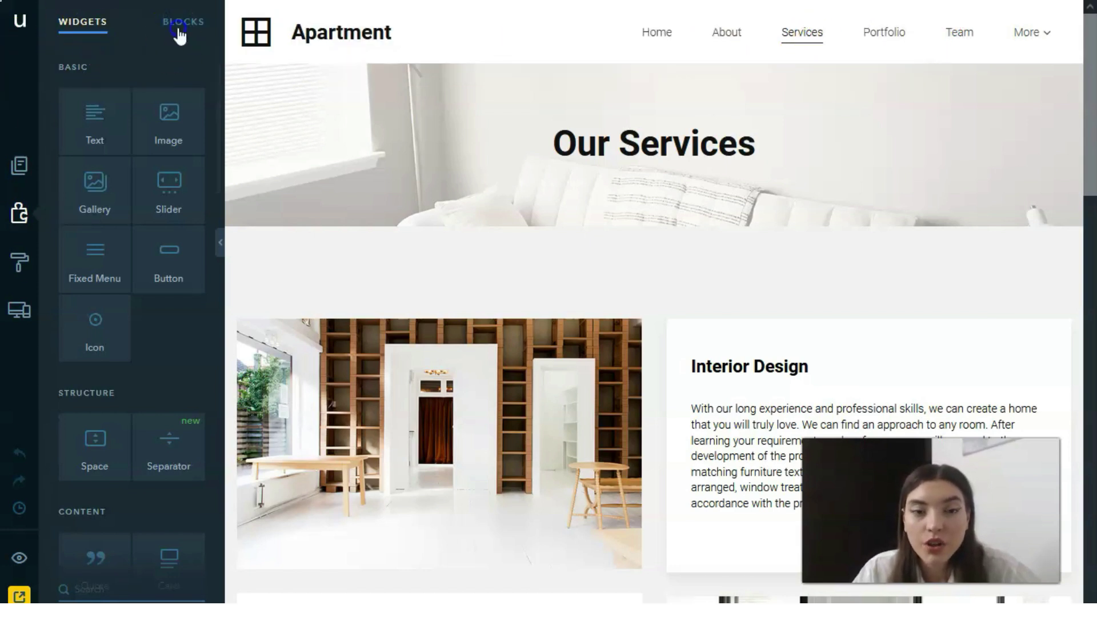
pyautogui.click(181, 22)
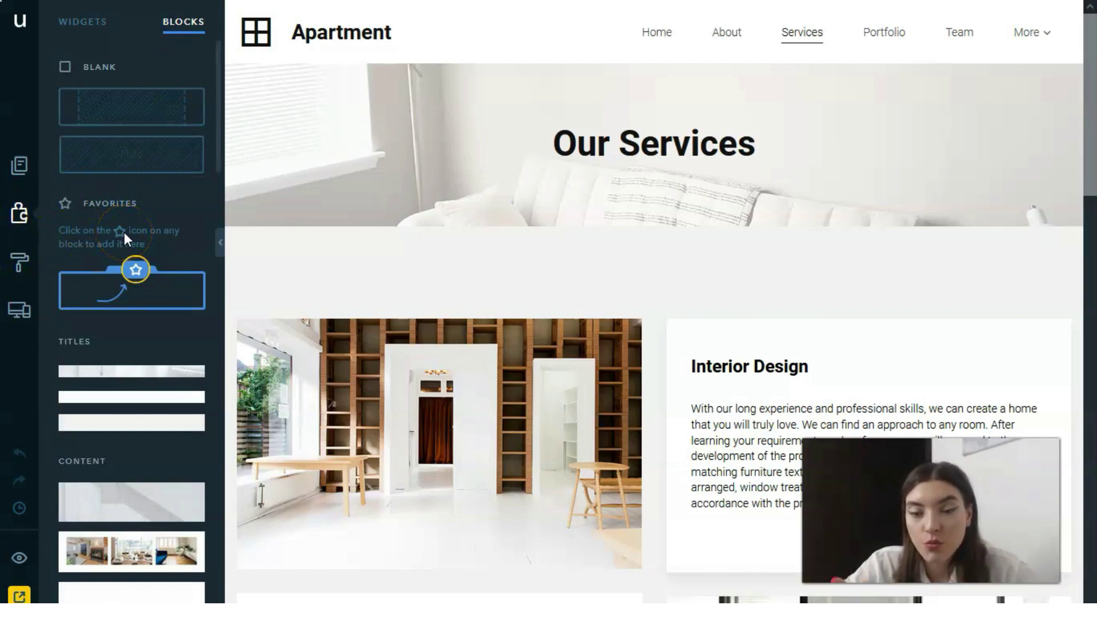
pyautogui.scroll(-10, 162, 289)
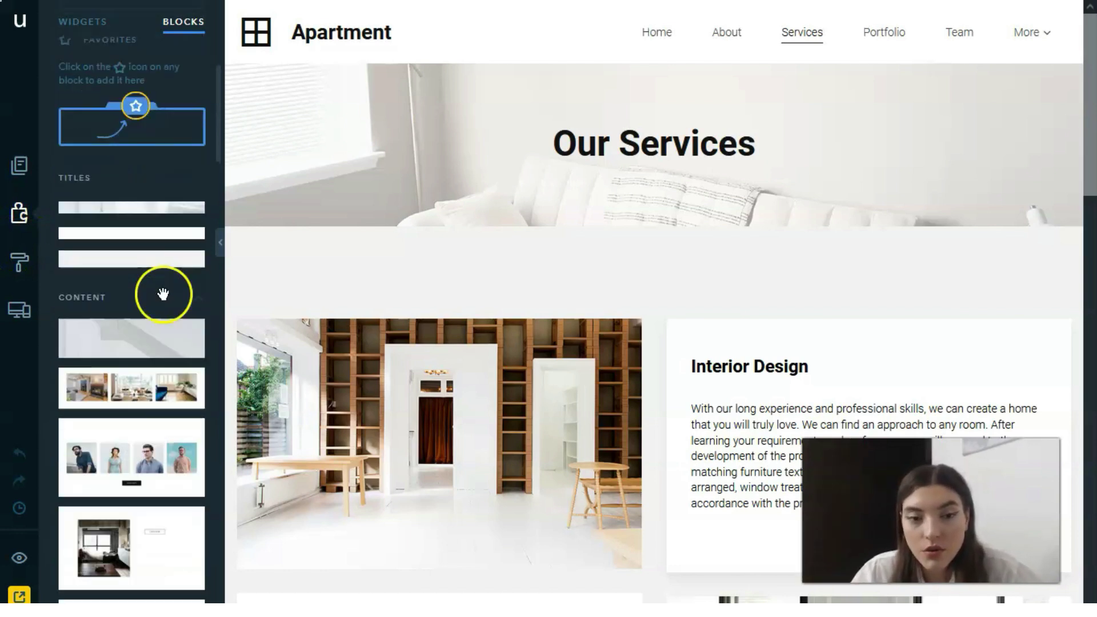
pyautogui.scroll(10, 169, 366)
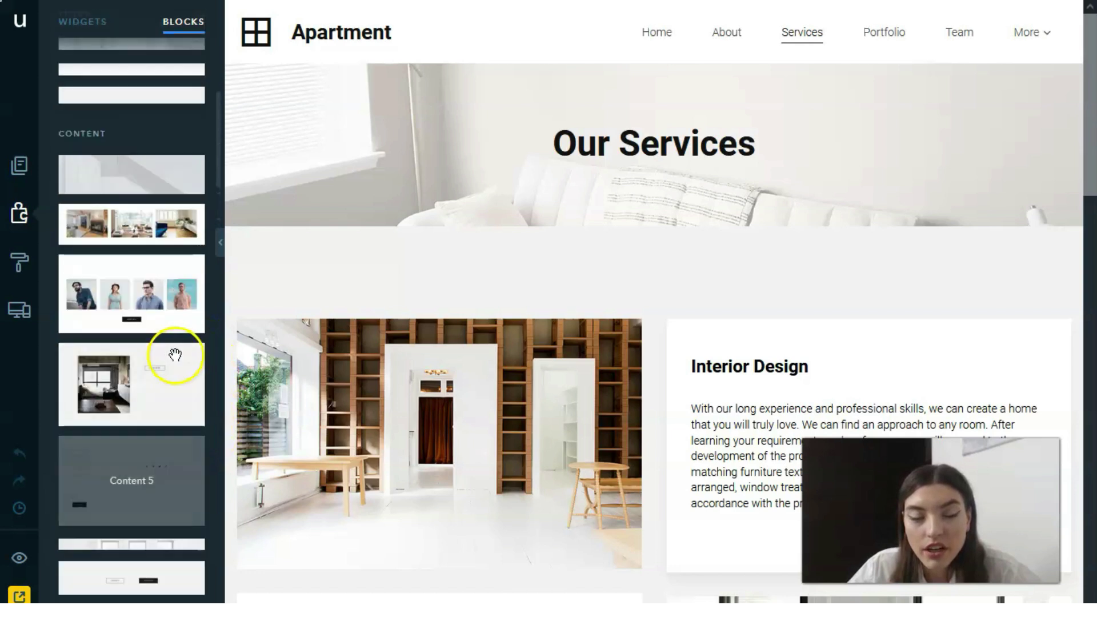
pyautogui.click(109, 39)
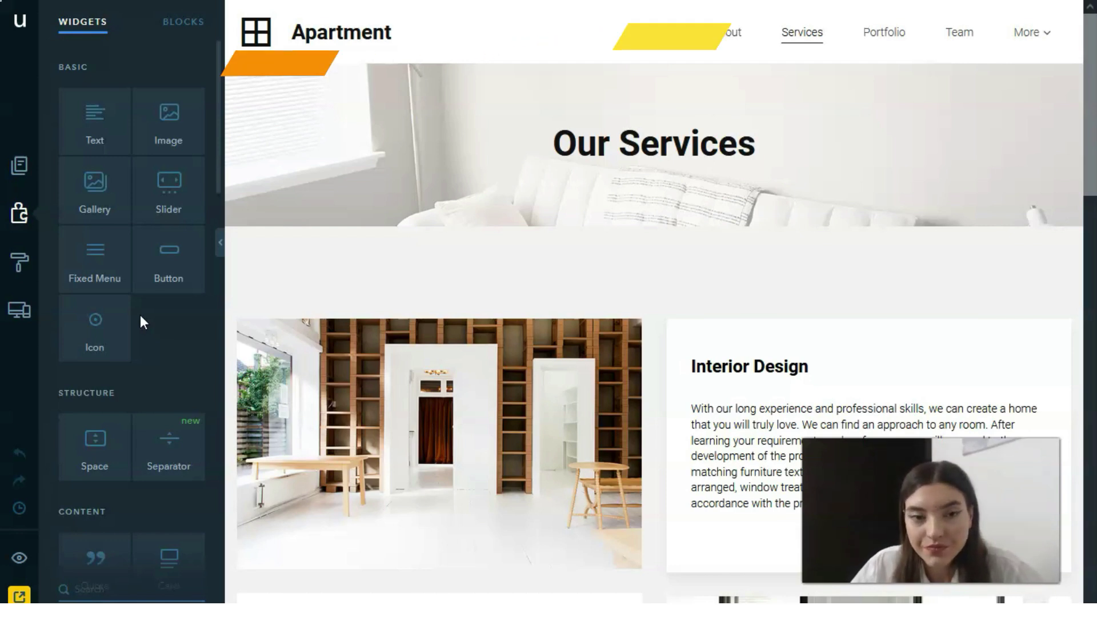
# Try out a Slider widget directly below the Our Services header and remove it from the page.
pyautogui.click(163, 165)
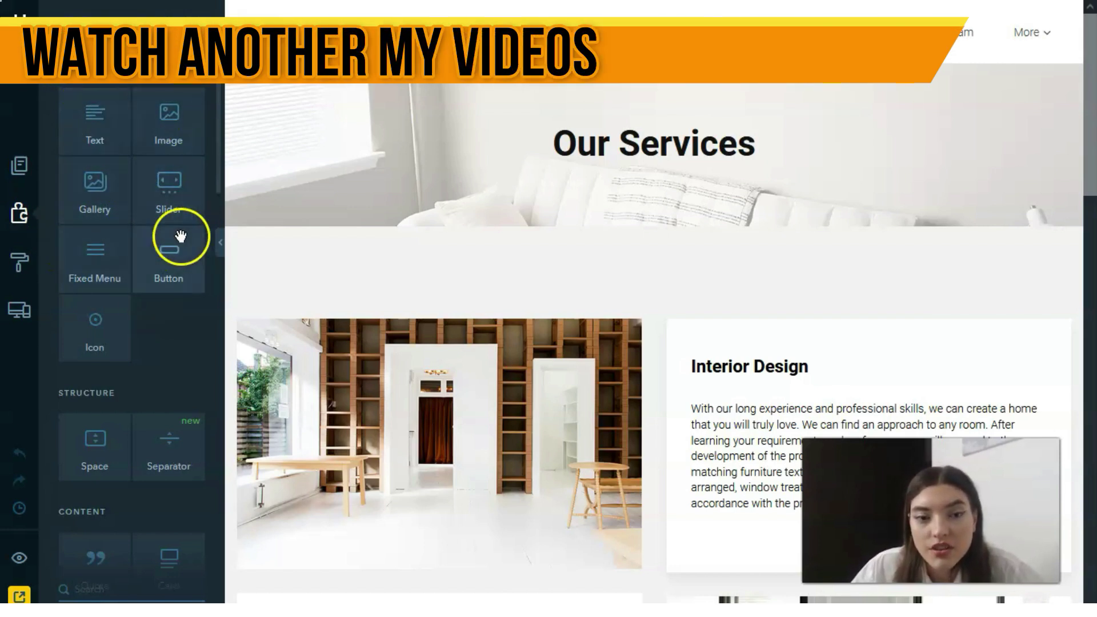
pyautogui.moveTo(172, 205); pyautogui.dragTo(696, 243)
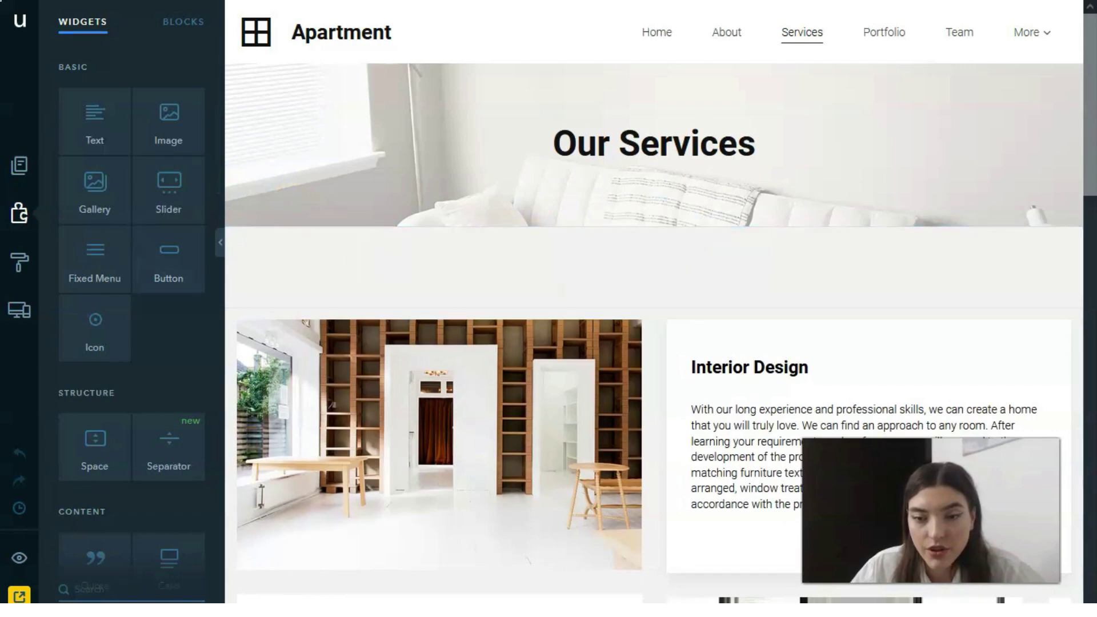
pyautogui.scroll(-3, 564, 402)
pyautogui.scroll(3, 565, 402)
pyautogui.scroll(-3, 564, 401)
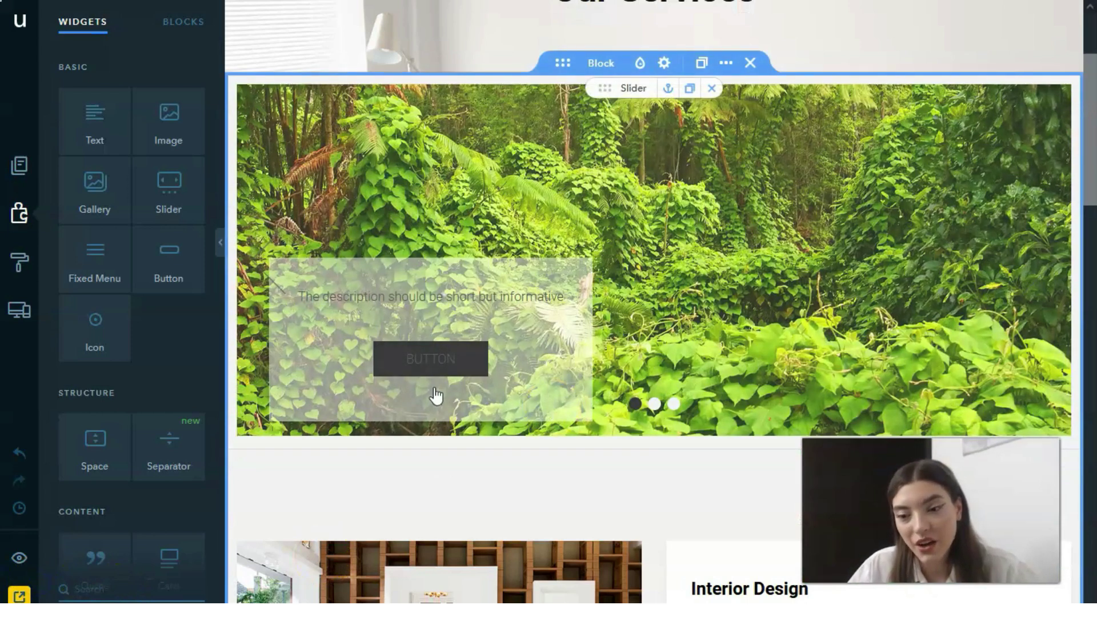
pyautogui.click(398, 374)
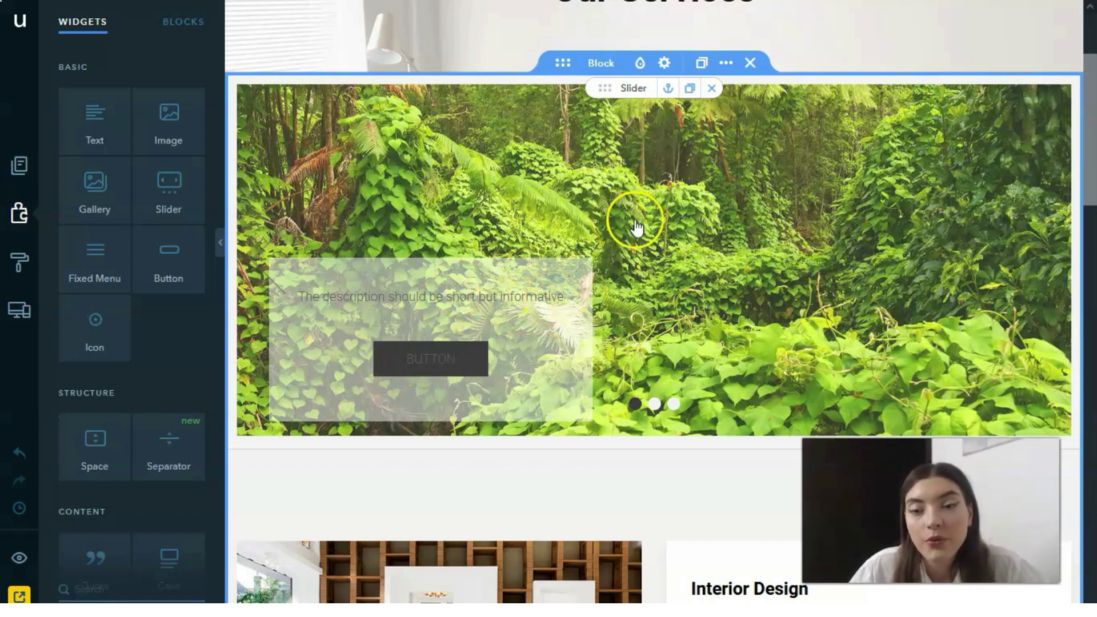
pyautogui.click(712, 88)
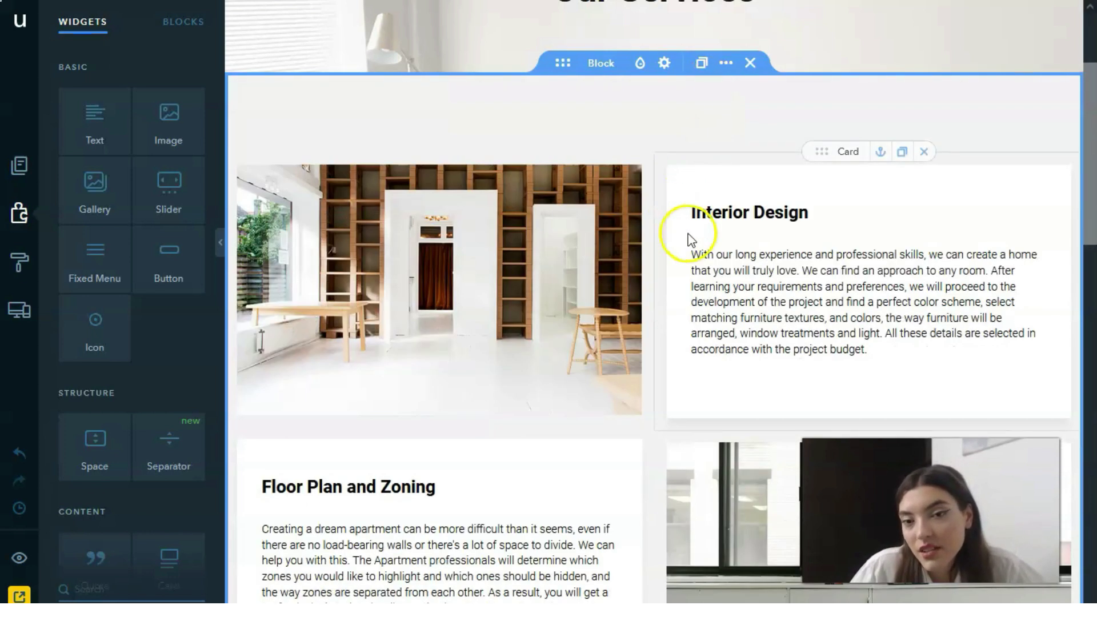
# Add a Gallery widget above the Interior Design row on the Services page and open the gallery's settings.
pyautogui.moveTo(95, 189); pyautogui.dragTo(680, 122)
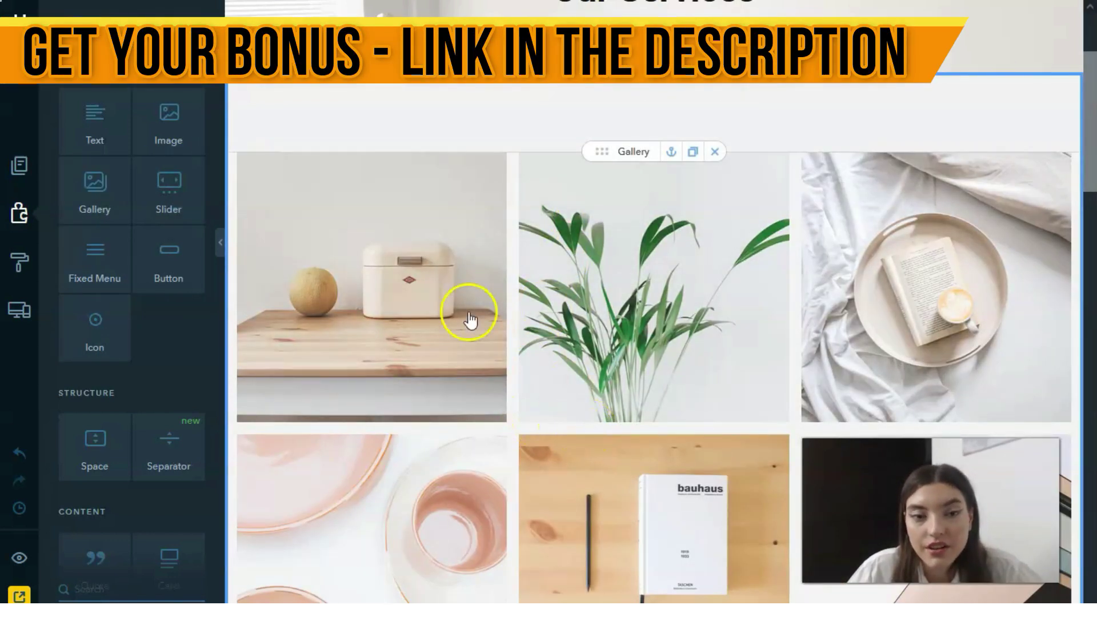
pyautogui.click(437, 290)
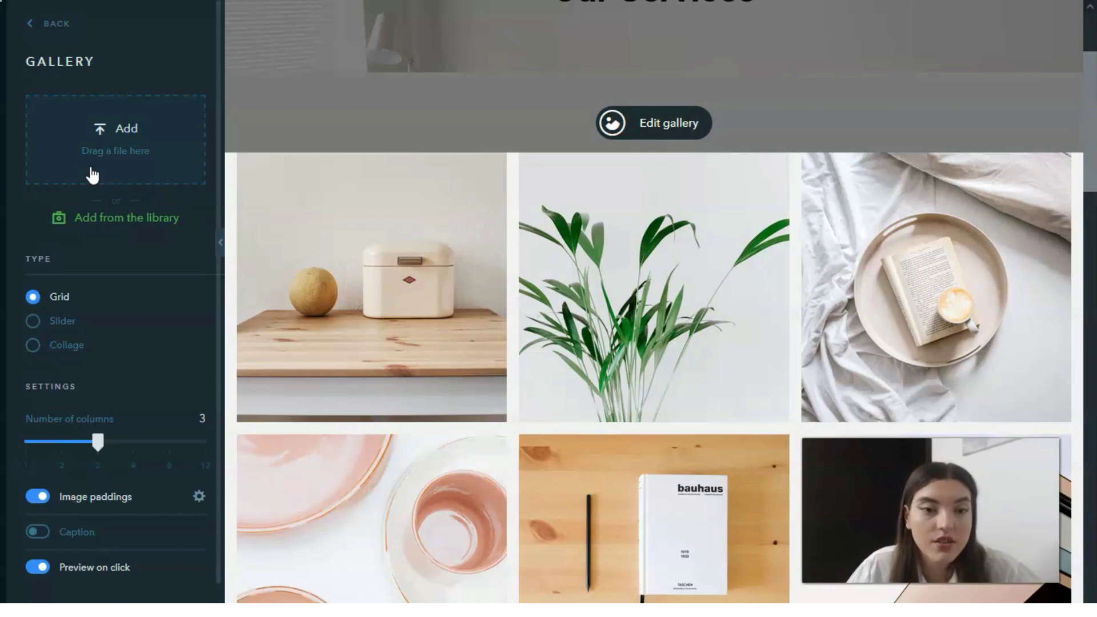
# Close the gallery's settings and remove the Gallery widget from above the Interior Design row.
pyautogui.moveTo(420, 264)
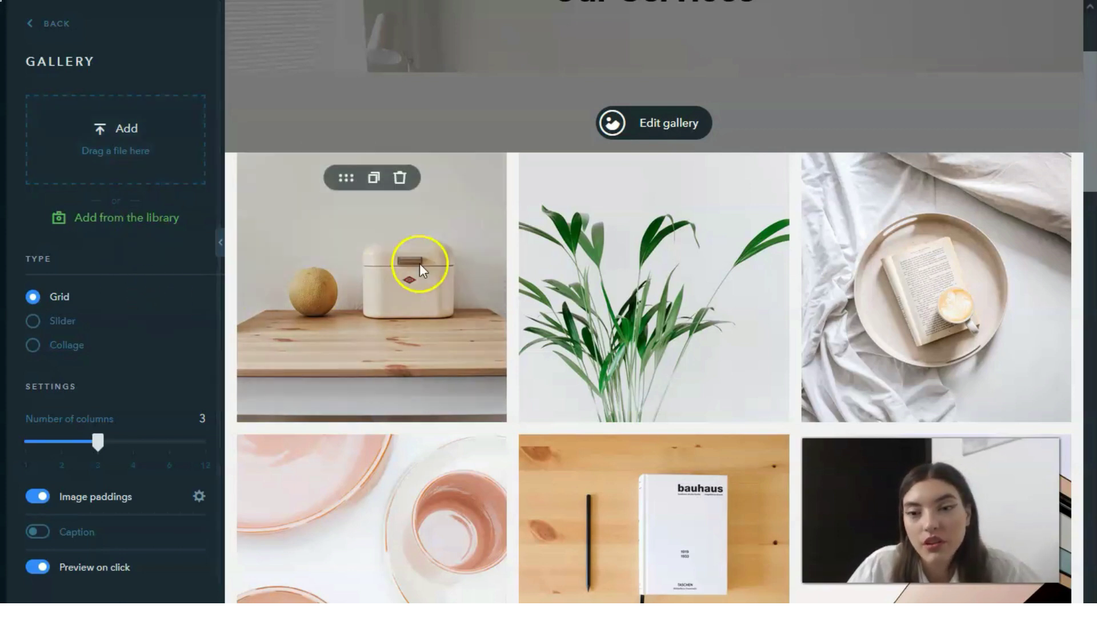
pyautogui.click(798, 114)
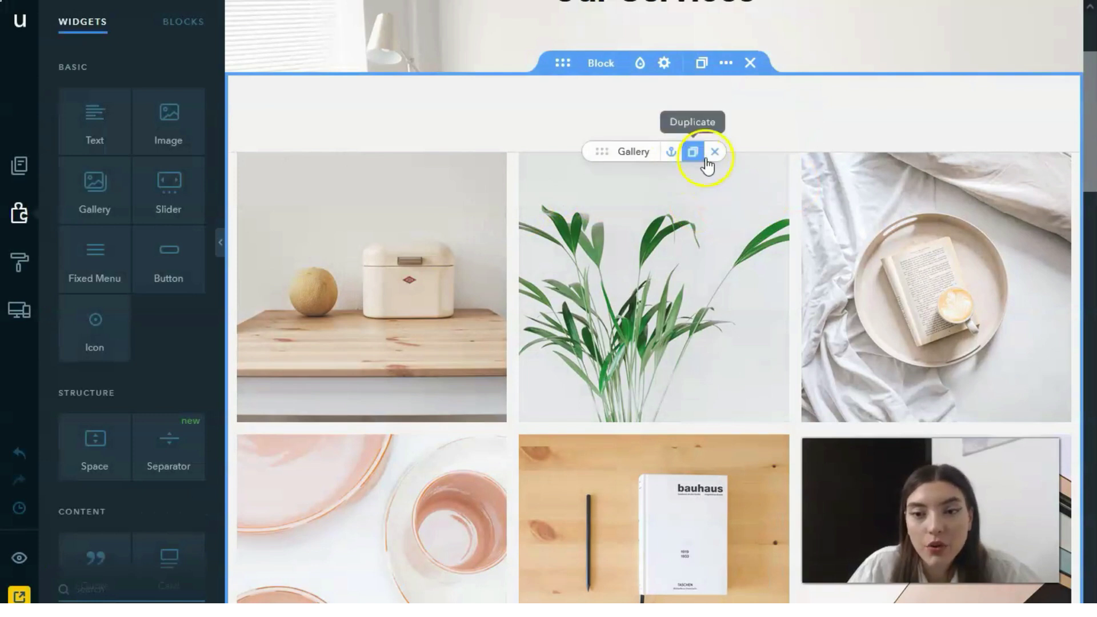
pyautogui.click(714, 152)
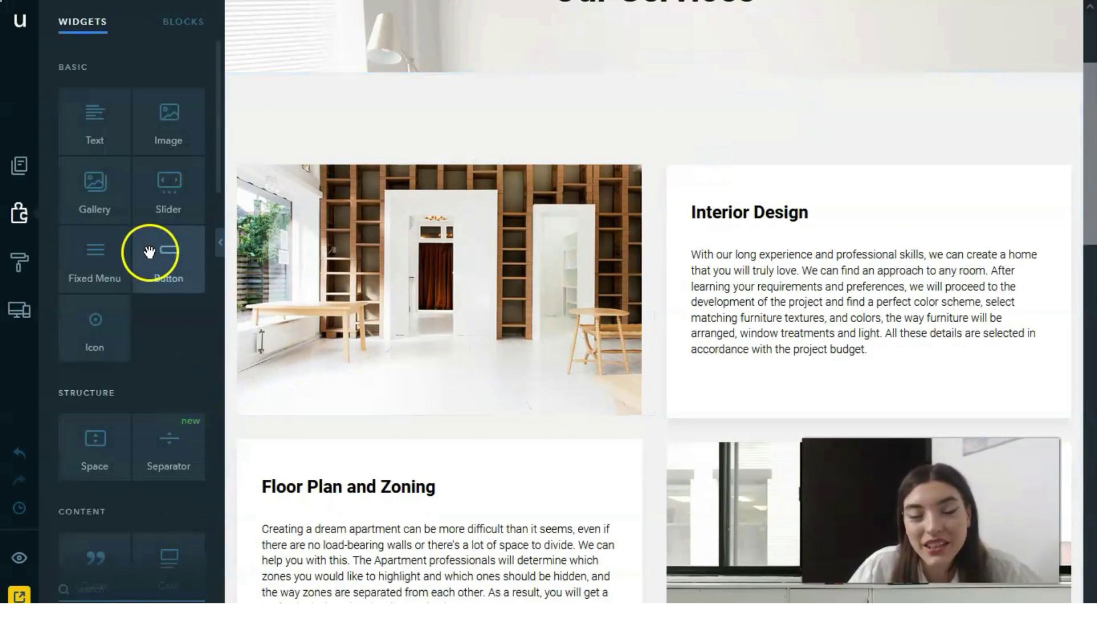
# Look through the available widgets, from the Content group down to the Media, Contact and Social groups.
pyautogui.scroll(-8, 149, 252)
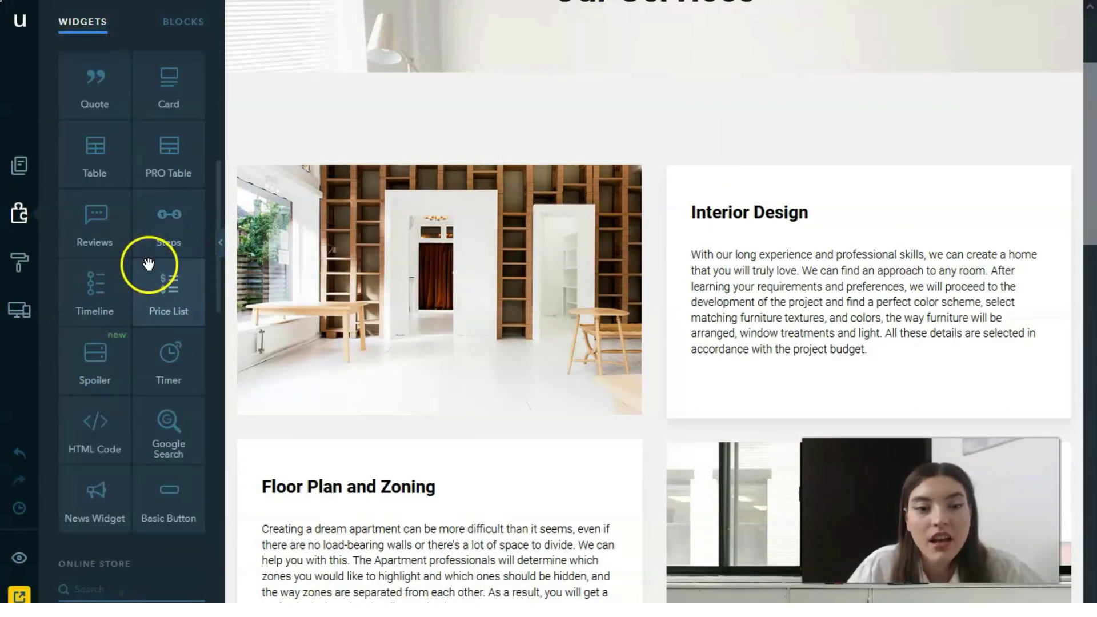
pyautogui.scroll(-10, 149, 264)
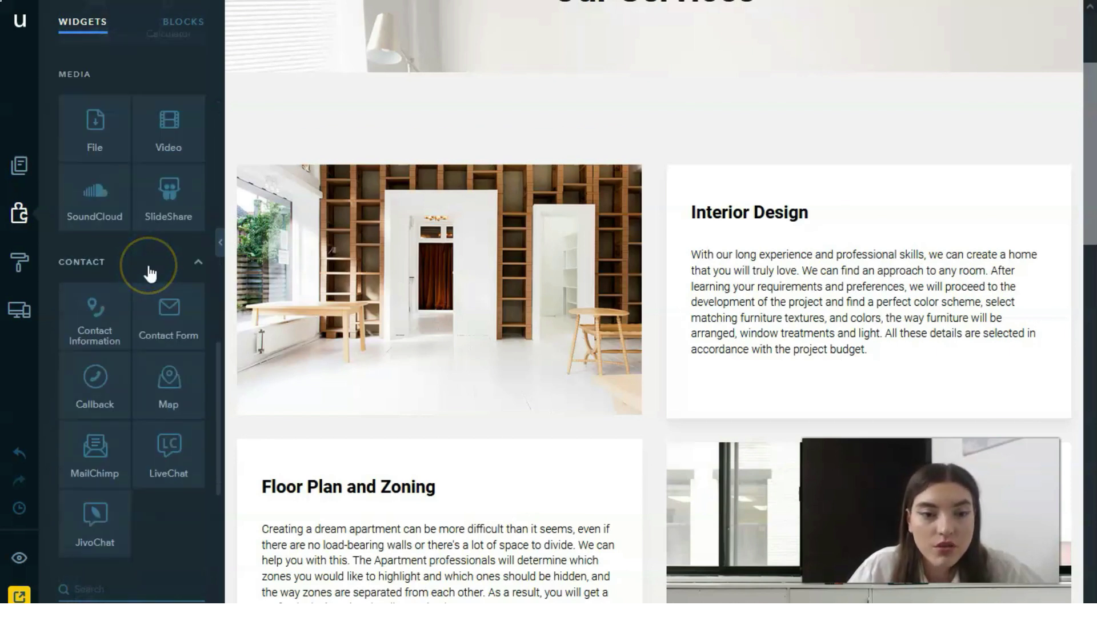
pyautogui.scroll(-3, 149, 273)
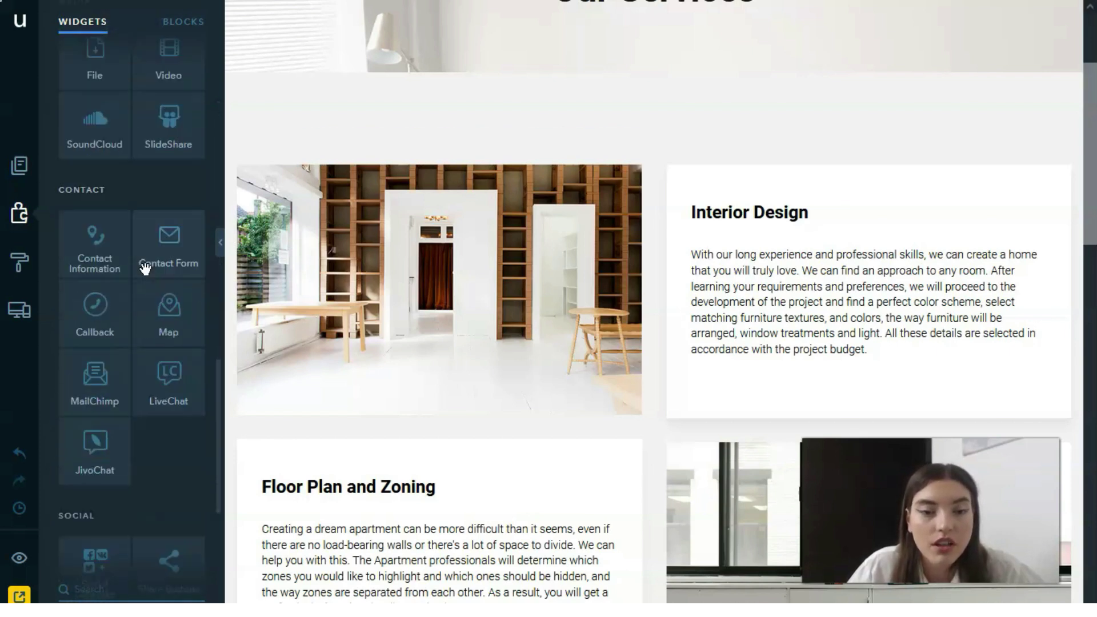
# Compare the navy, dark green and black color schemes in the site's design settings and apply the dark green one.
pyautogui.click(20, 264)
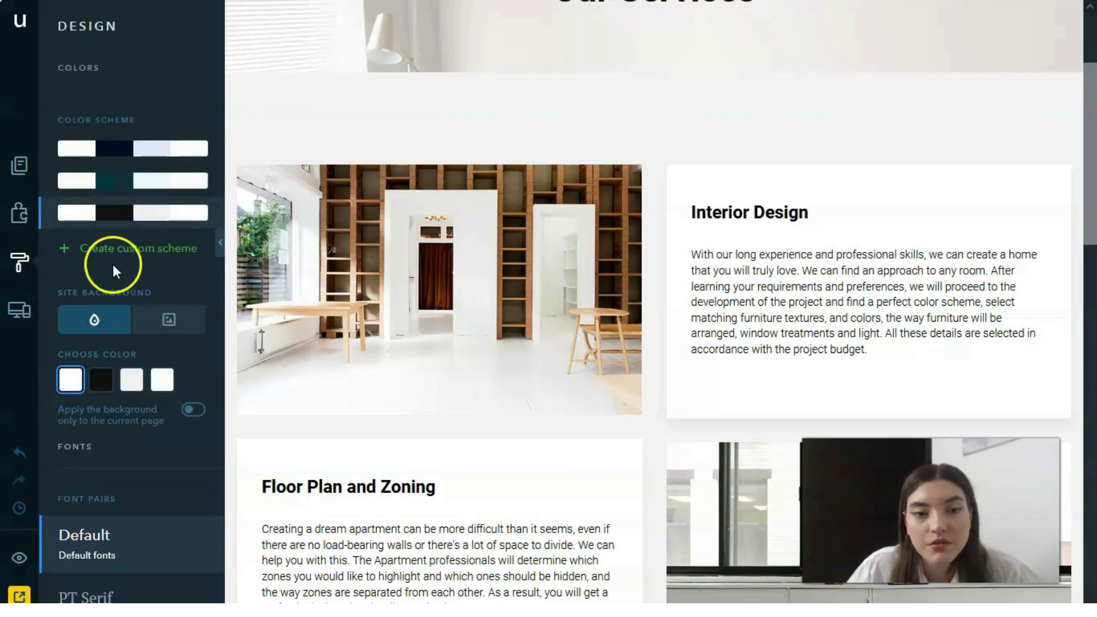
pyautogui.scroll(1, 668, 357)
pyautogui.scroll(-2, 666, 363)
pyautogui.scroll(3, 671, 365)
pyautogui.scroll(-2, 669, 364)
pyautogui.scroll(2, 670, 365)
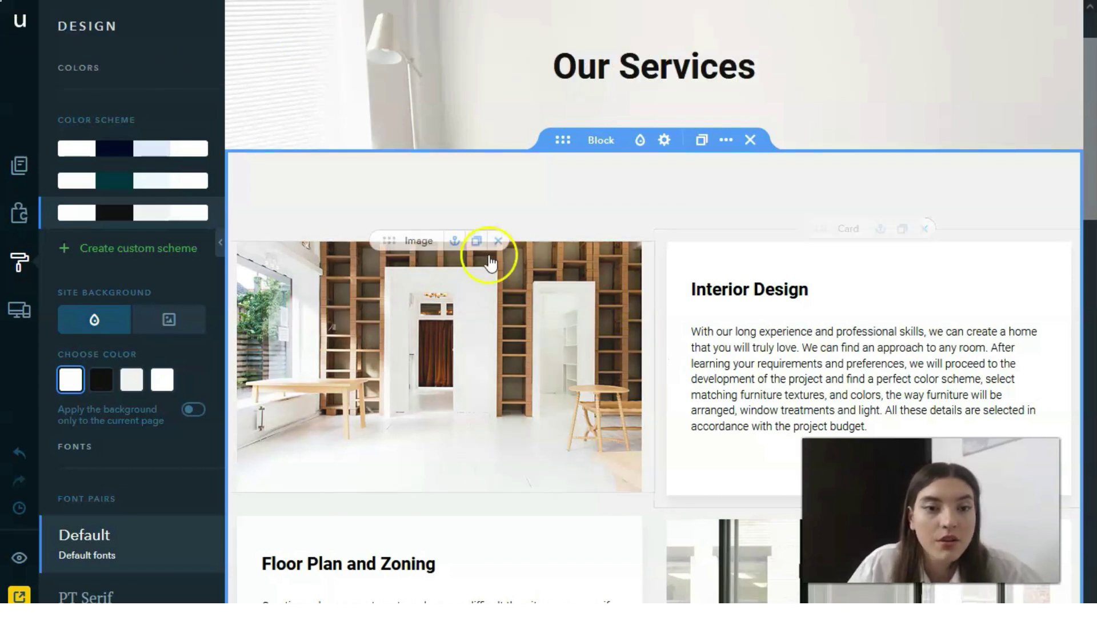
pyautogui.click(137, 149)
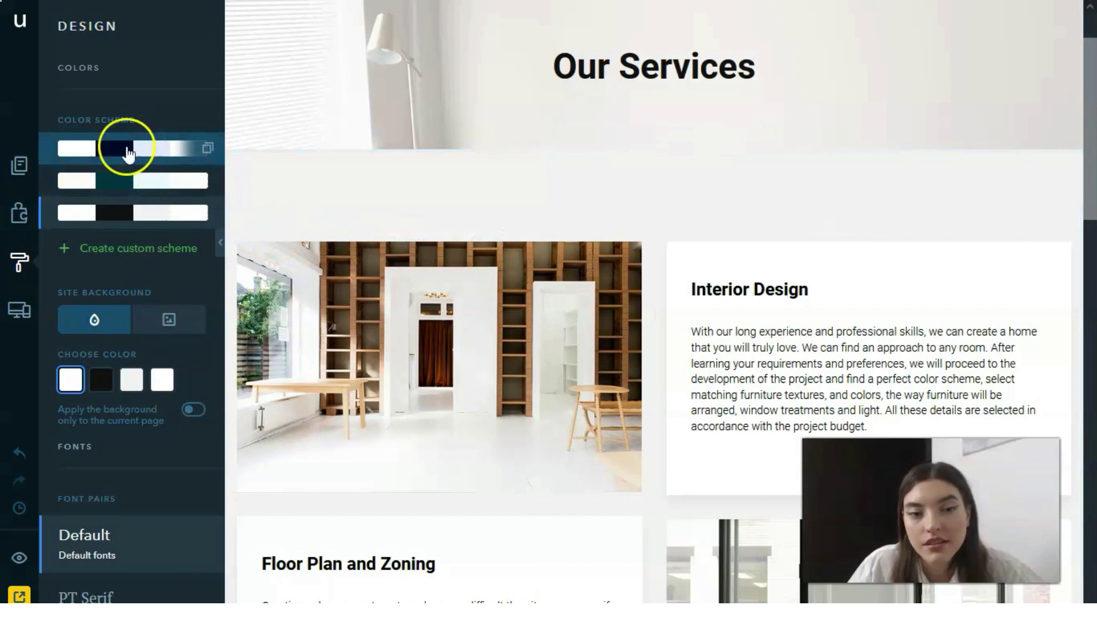
pyautogui.click(158, 197)
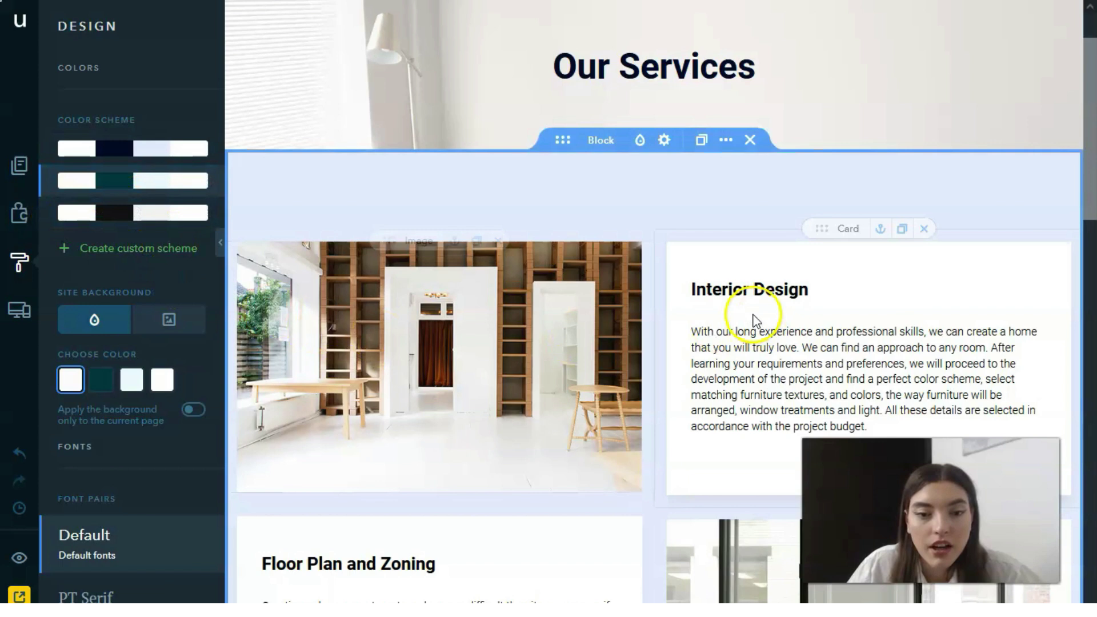
pyautogui.scroll(1, 753, 320)
pyautogui.click(165, 215)
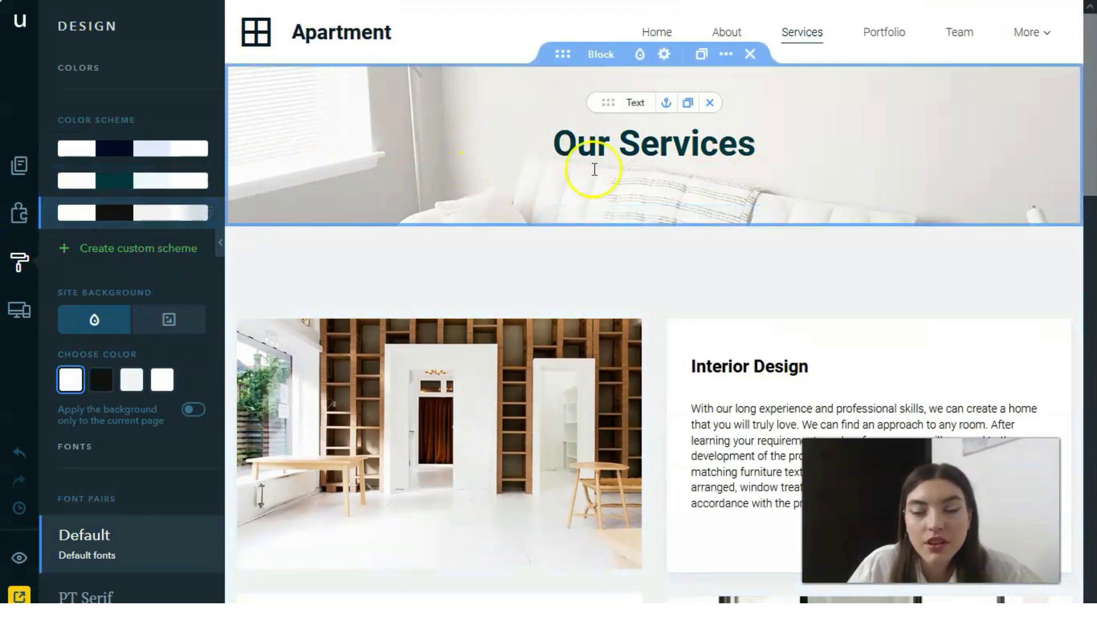
pyautogui.click(159, 182)
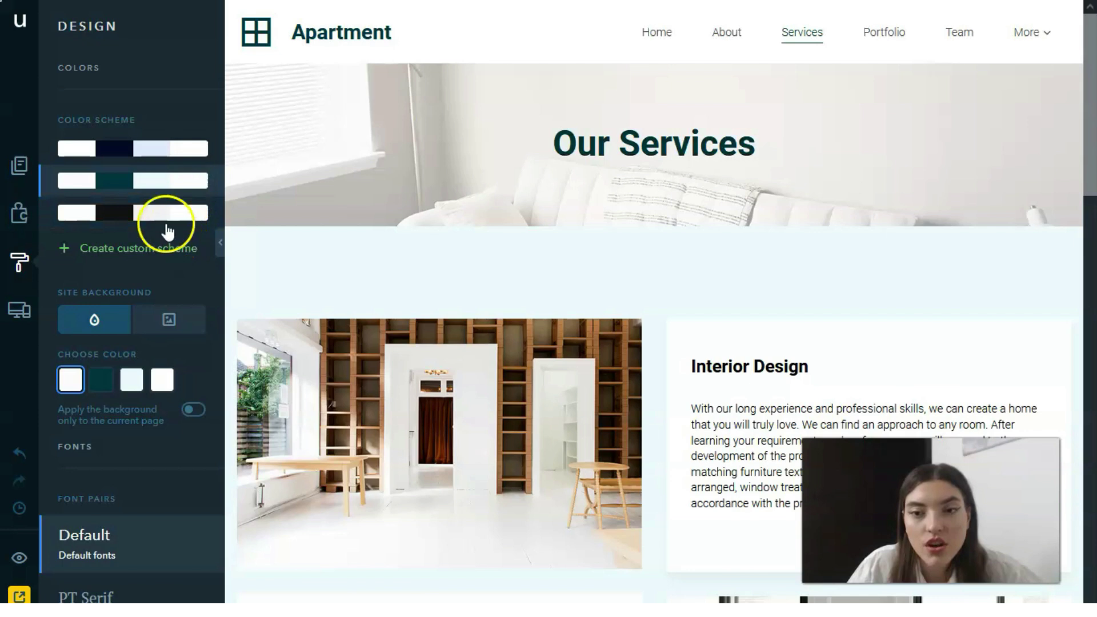
pyautogui.click(146, 149)
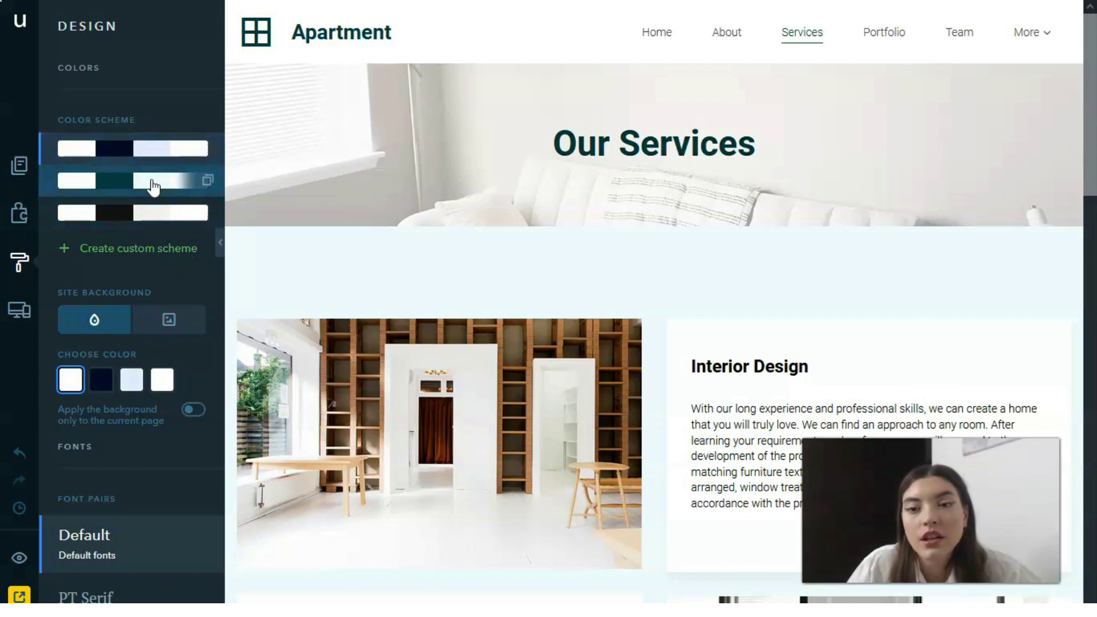
pyautogui.click(149, 184)
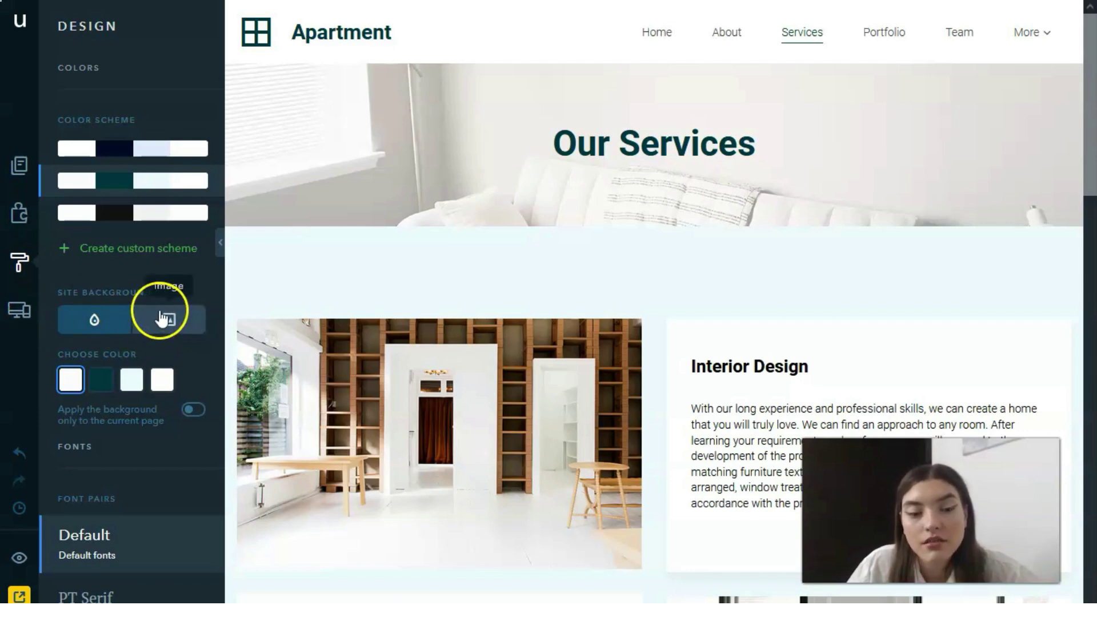
# Try the PT Serif / Open Sans font pair, apply Roboto / Ubuntu instead and review the Services page.
pyautogui.scroll(-1, 161, 318)
pyautogui.scroll(-3, 160, 319)
pyautogui.click(155, 441)
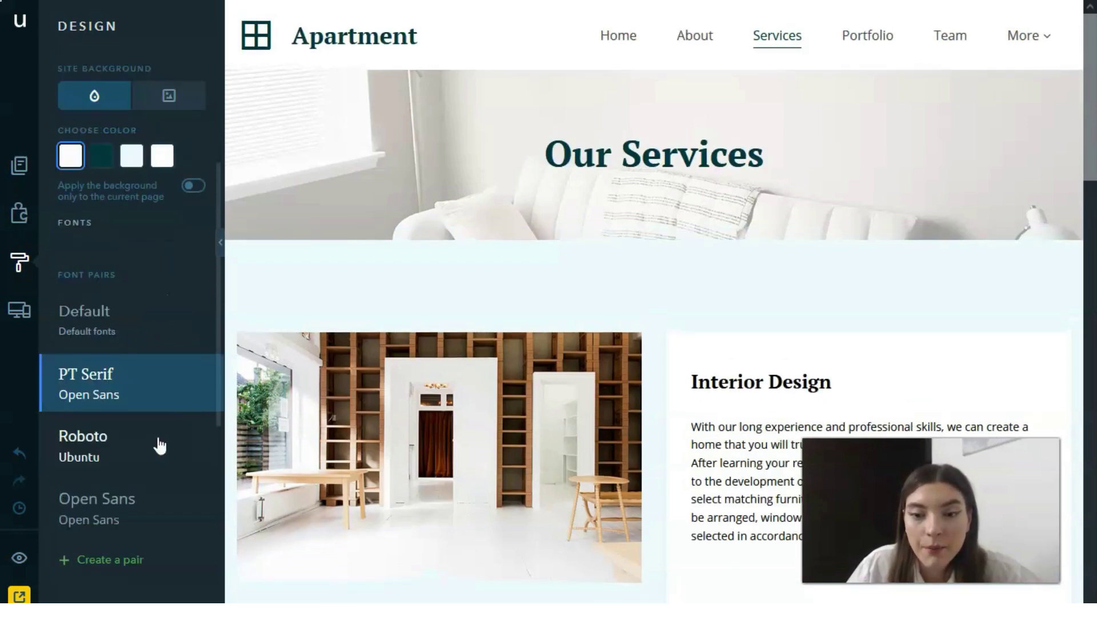
pyautogui.scroll(-3, 158, 445)
pyautogui.click(145, 405)
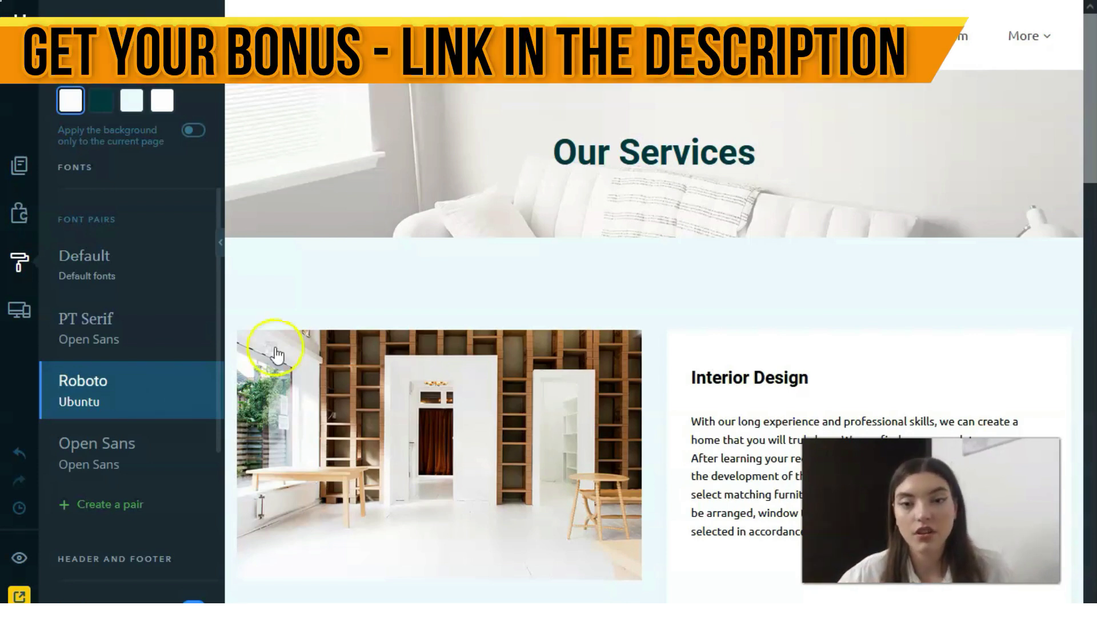
pyautogui.scroll(-5, 548, 360)
pyautogui.scroll(-12, 548, 354)
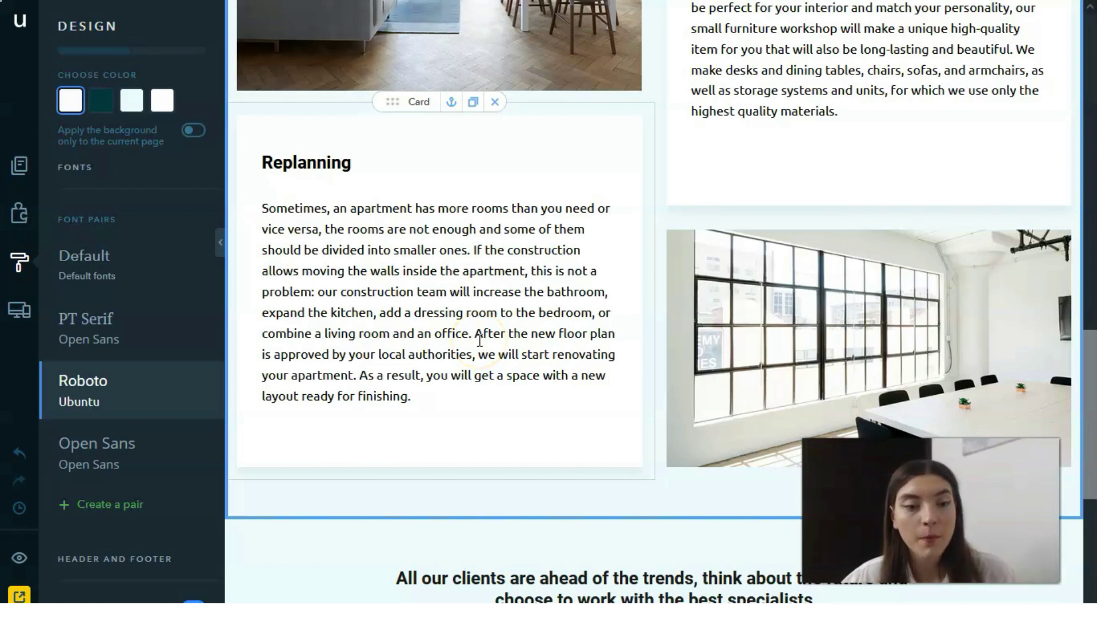
# Switch the adaptive view to Tablet and review the Services page from the header to the Replanning card.
pyautogui.click(20, 310)
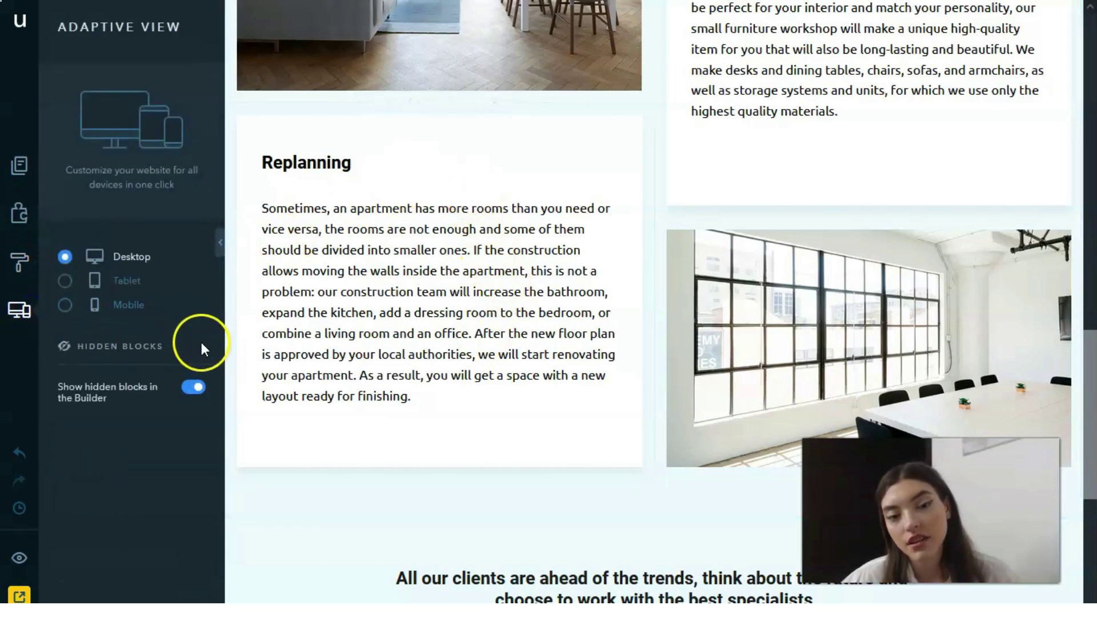
pyautogui.click(132, 291)
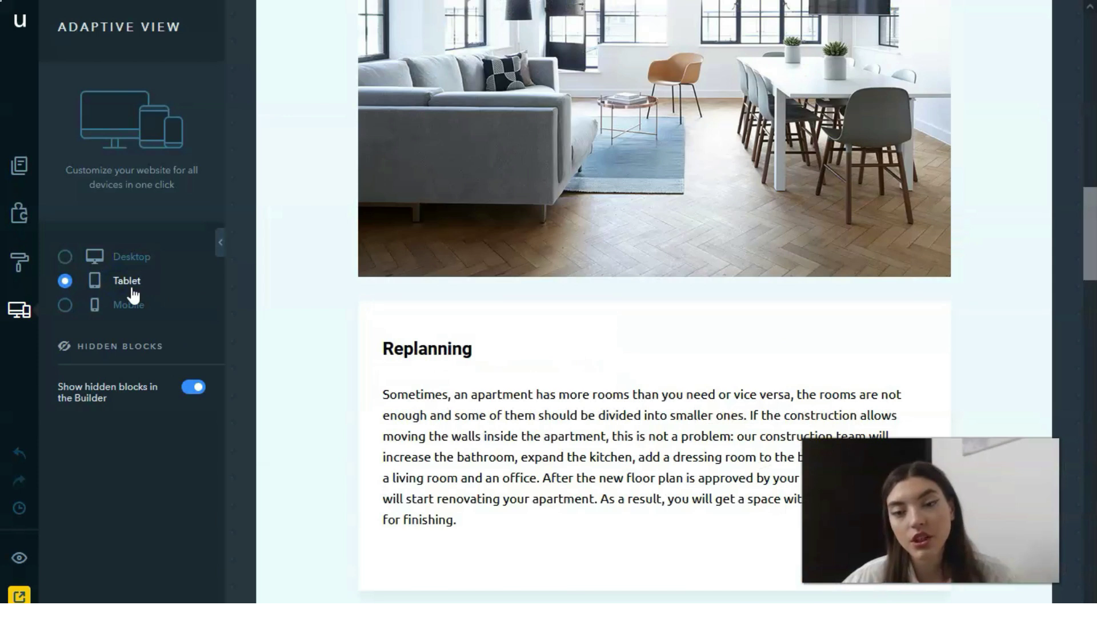
pyautogui.scroll(10, 613, 319)
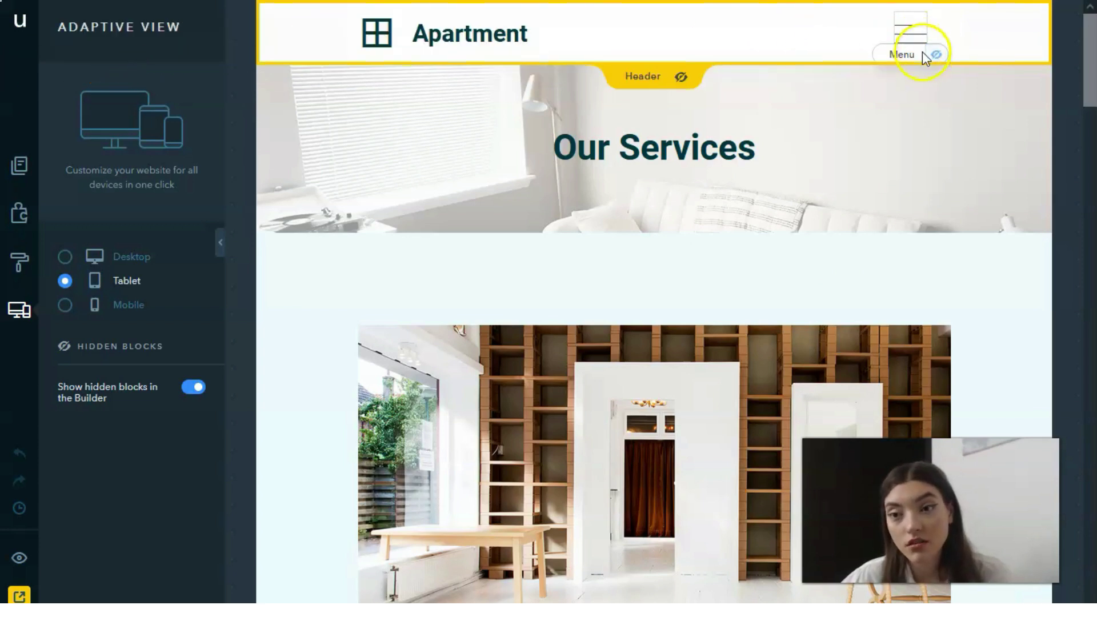
pyautogui.scroll(-6, 743, 303)
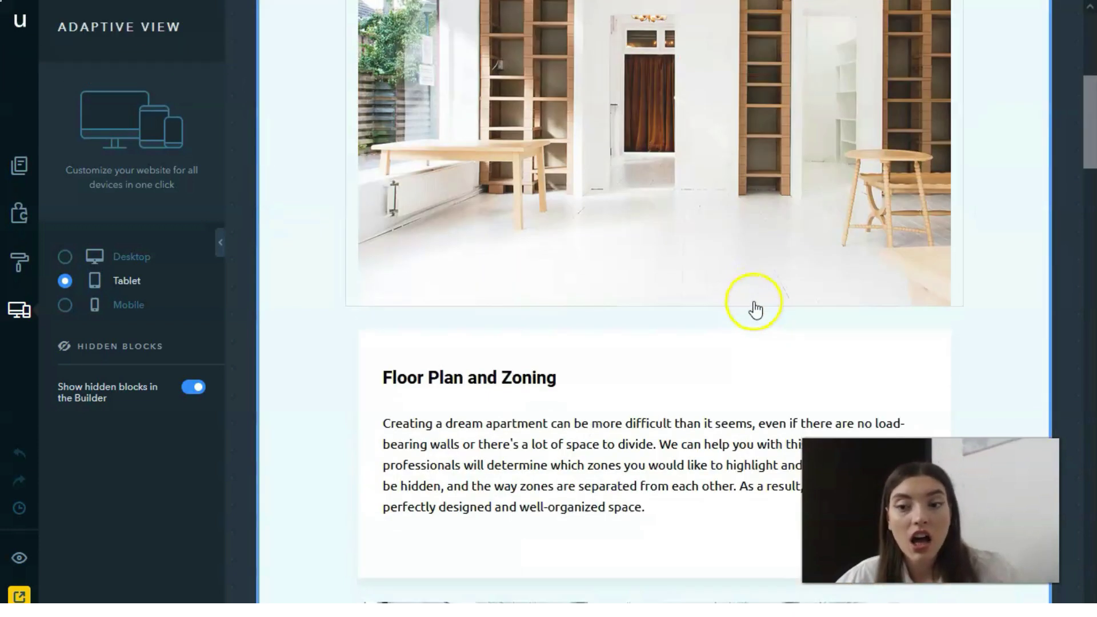
pyautogui.scroll(-7, 765, 280)
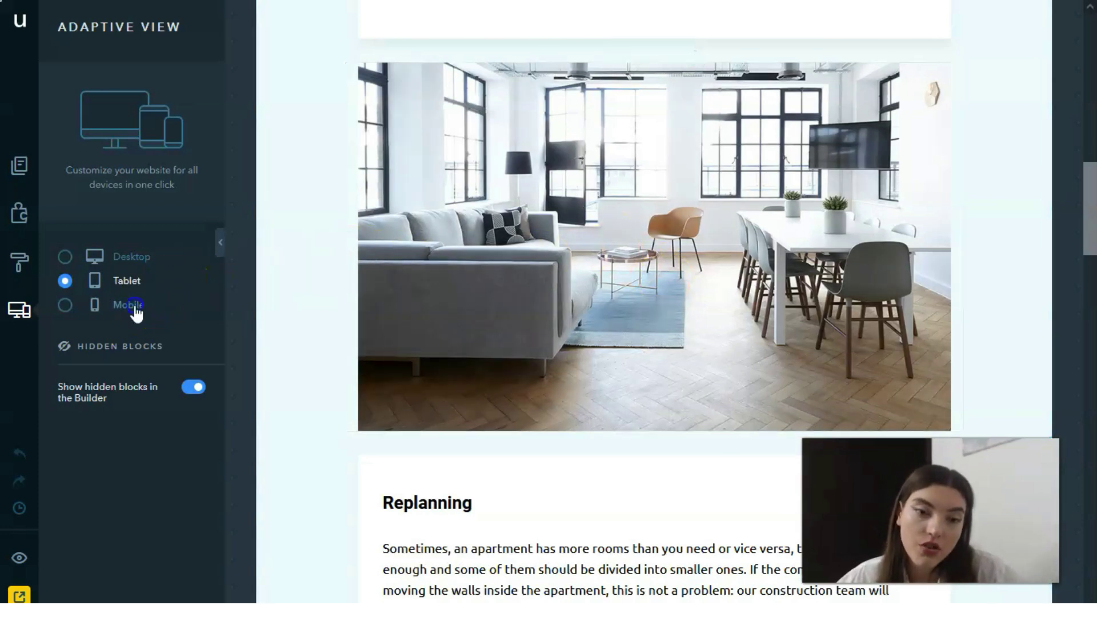
# Review the Services page in the Mobile adaptive view and return to the Desktop view.
pyautogui.click(137, 308)
pyautogui.scroll(10, 622, 332)
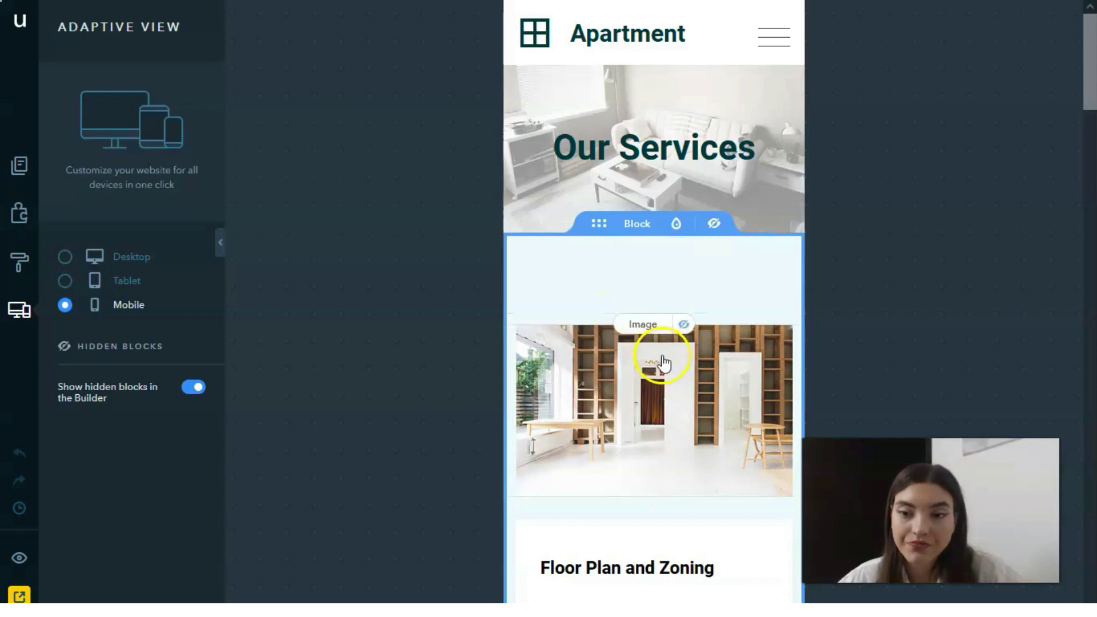
pyautogui.scroll(-15, 661, 363)
pyautogui.scroll(-15, 658, 336)
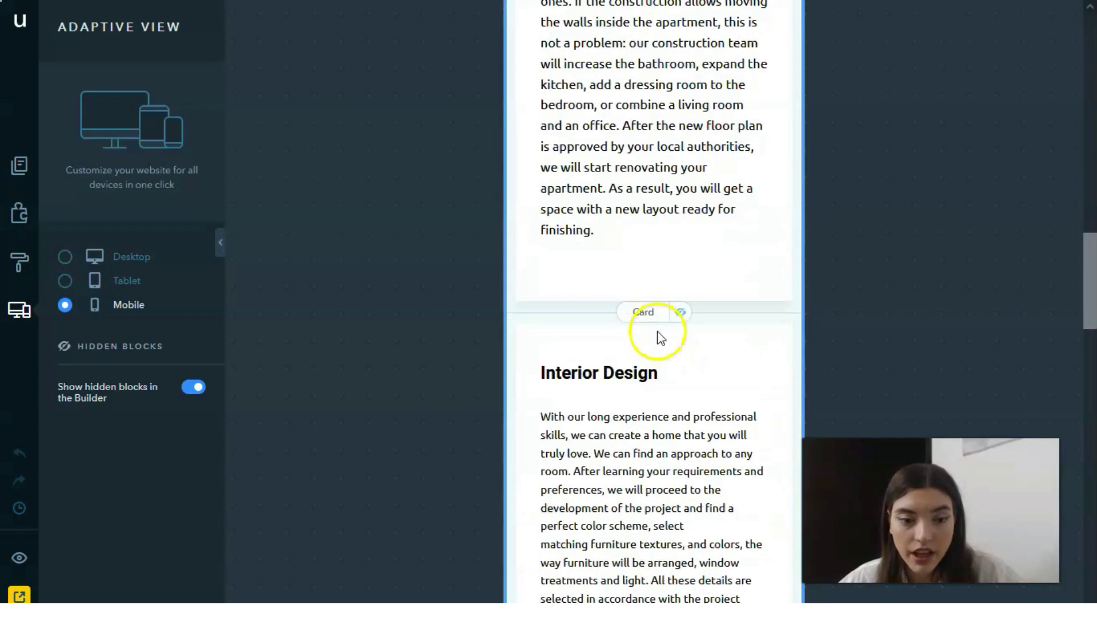
pyautogui.scroll(20, 667, 321)
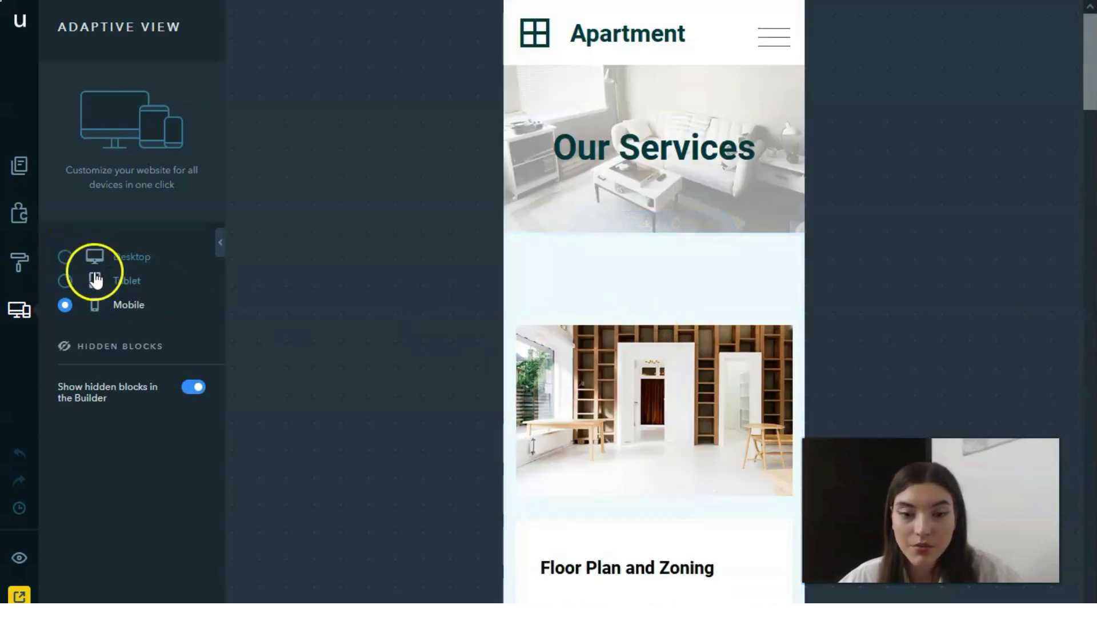
pyautogui.click(78, 261)
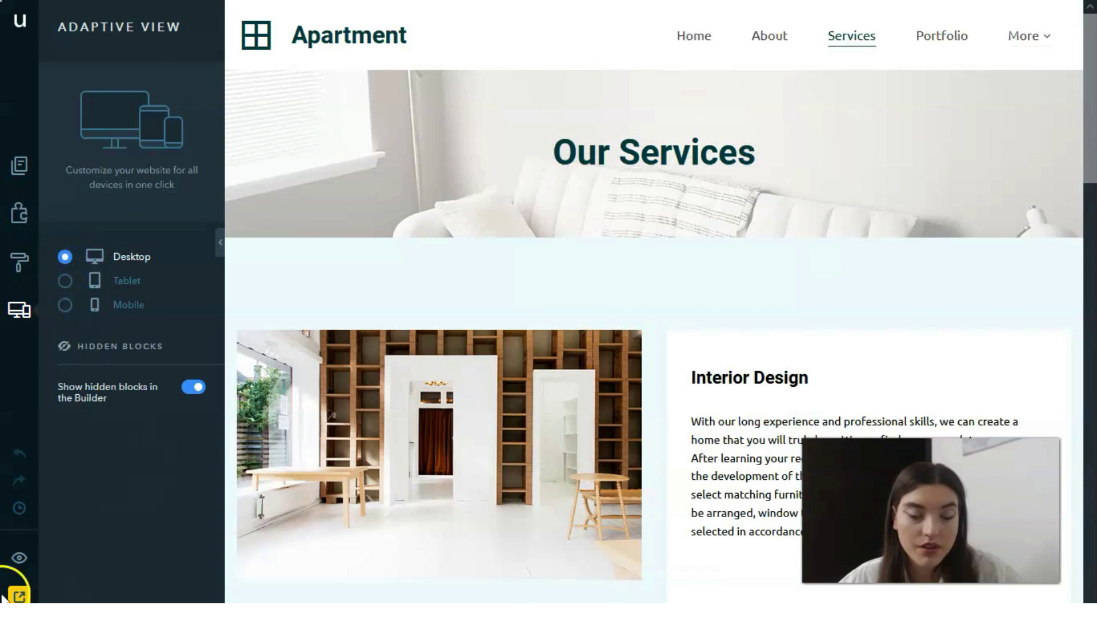